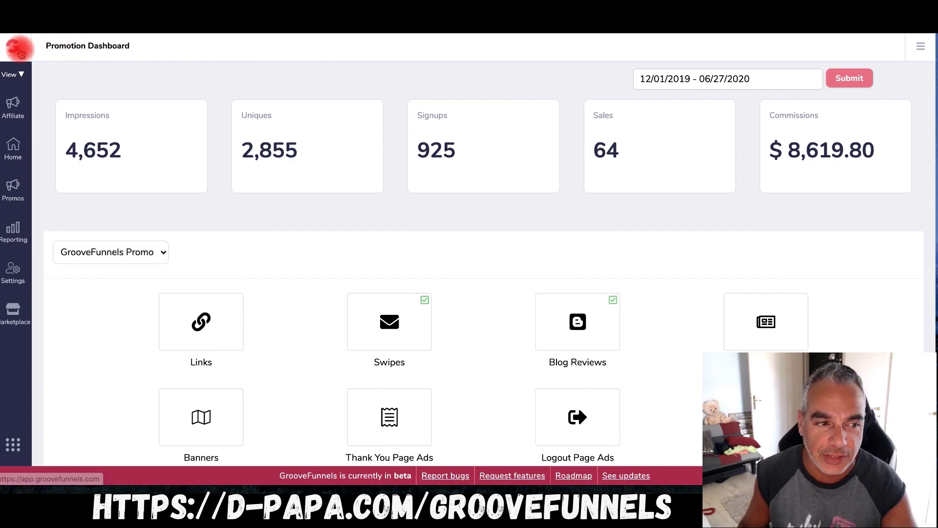
- View the Groove affiliate program page, open the GroovePages site list and go to the new-site options
click(21, 52)
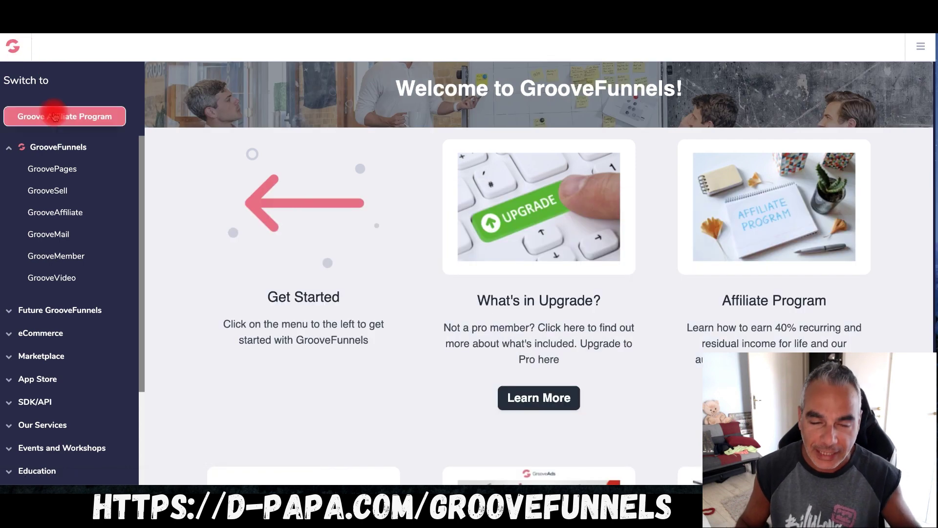
click(54, 117)
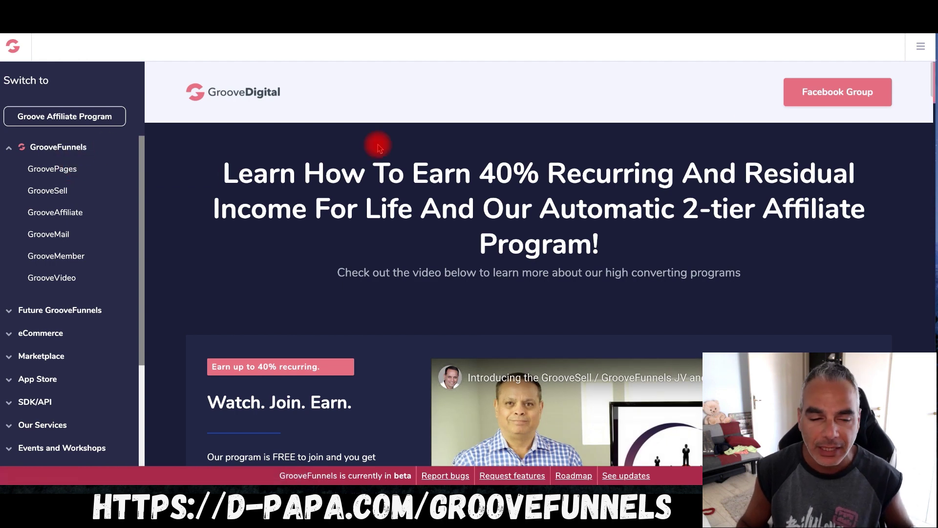
click(64, 175)
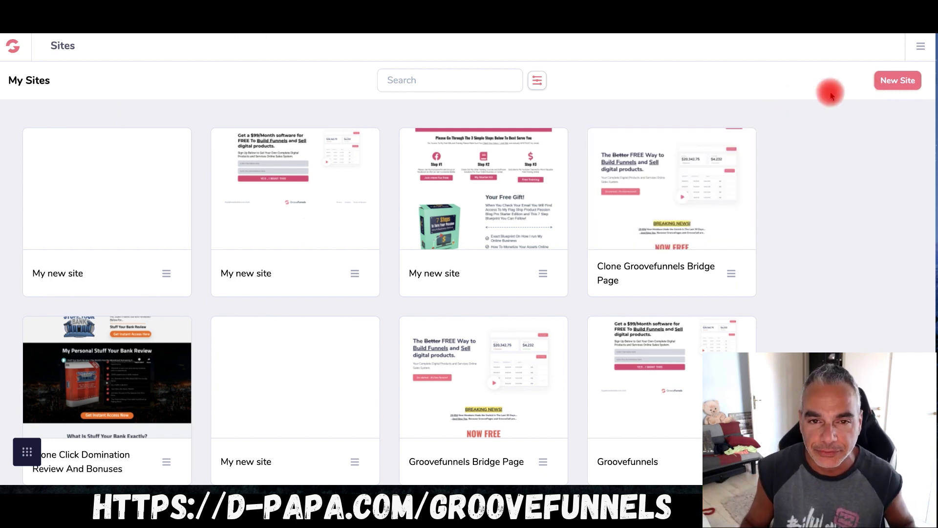
click(893, 90)
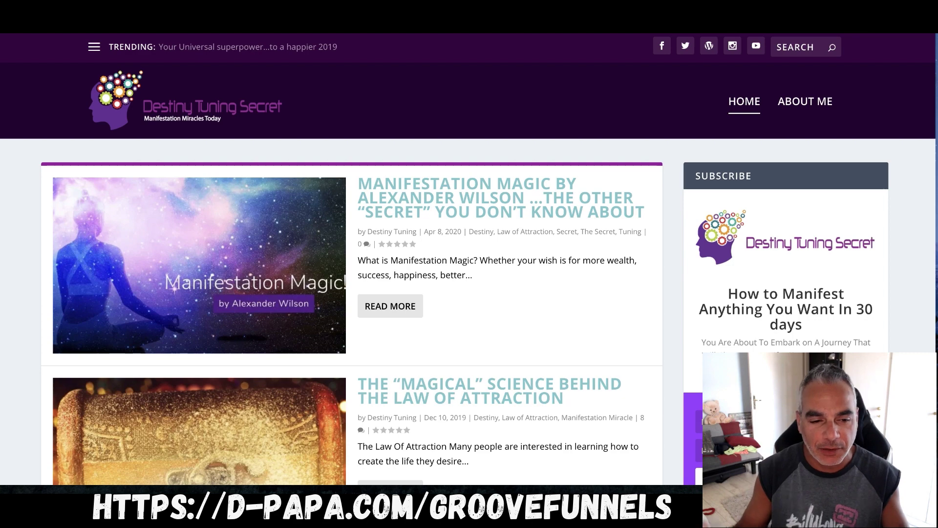
- Look over the Destiny Tuning Secret home page and copy its web address
scroll(464, 78, down, 15)
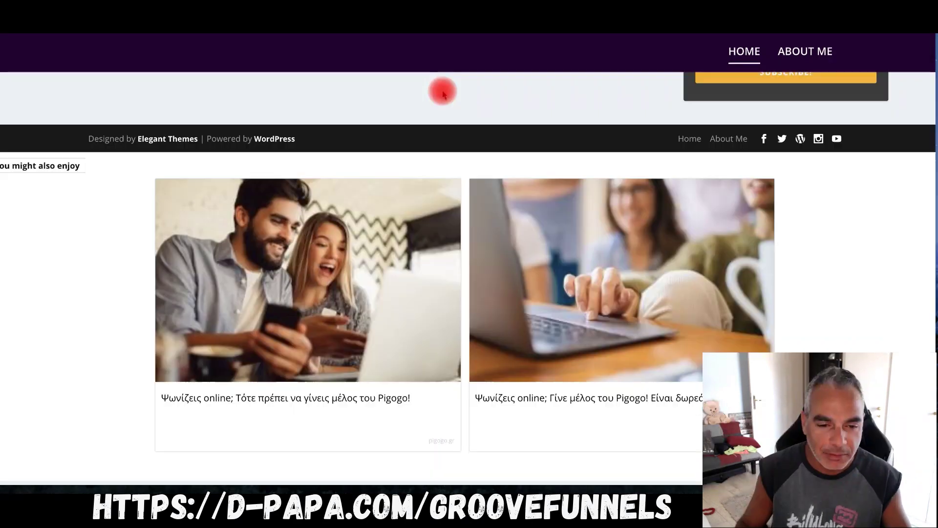
scroll(449, 91, up, 15)
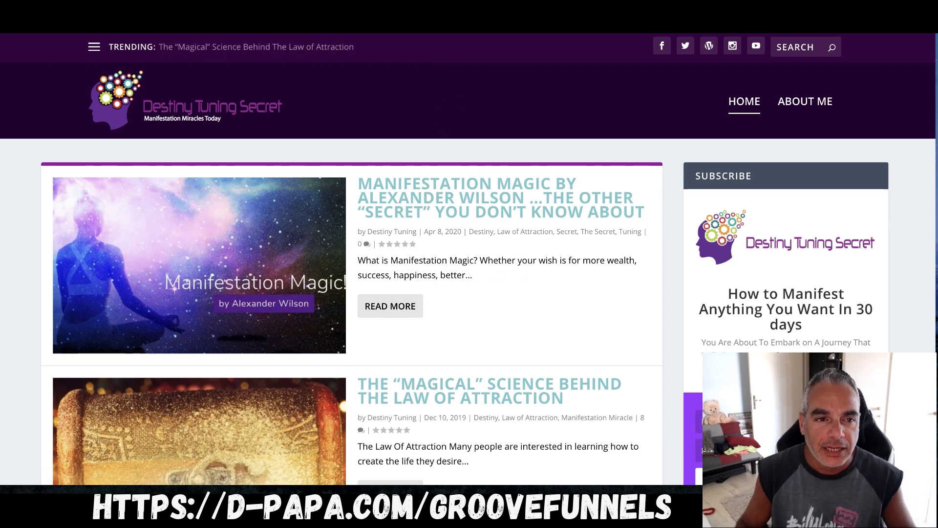
right_click(180, 29)
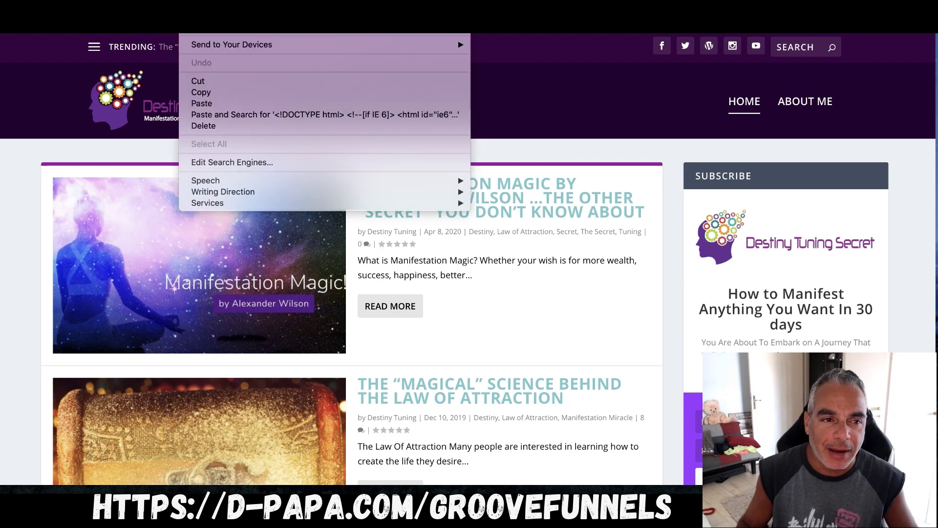
click(225, 91)
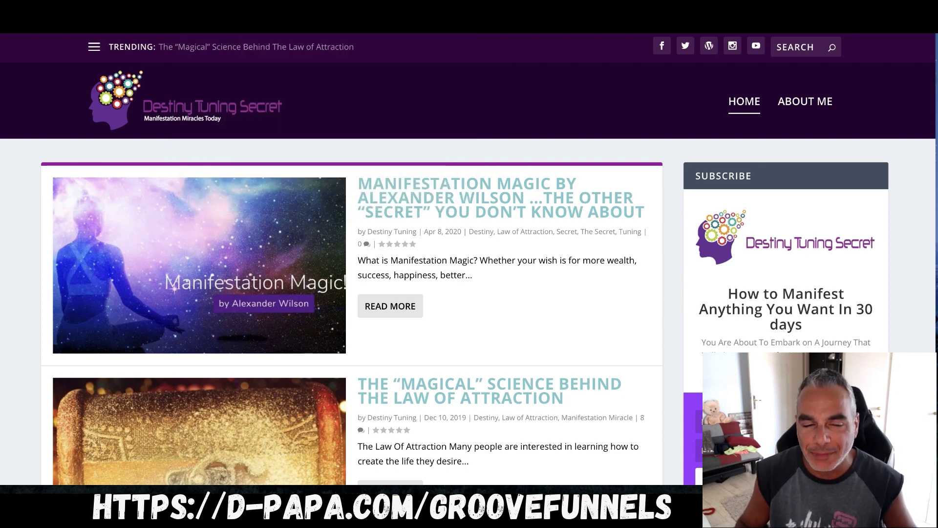
- Open the page source of the Destiny Tuning Secret home page
right_click(509, 293)
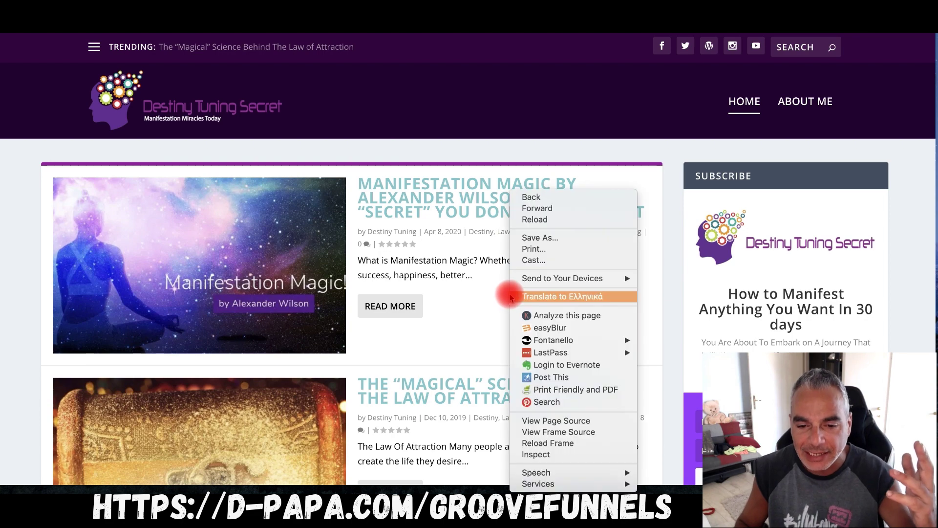
right_click(488, 301)
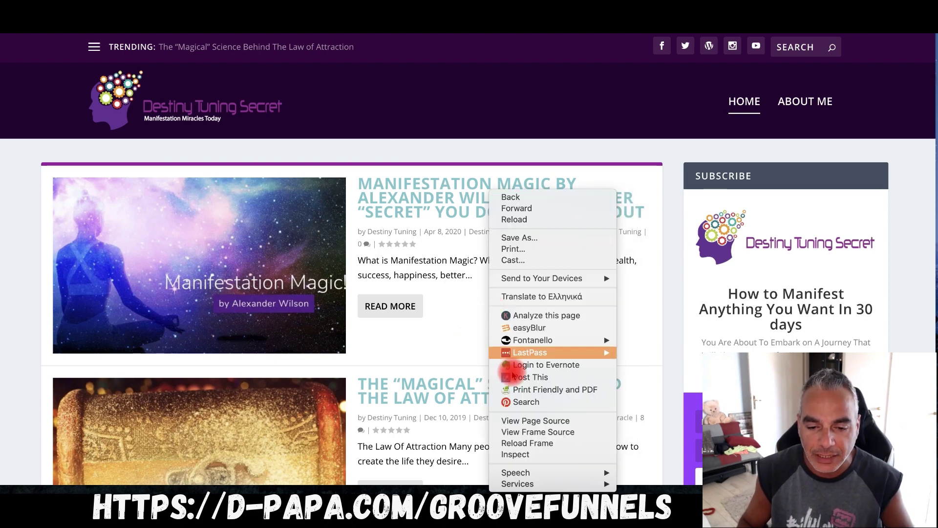
click(541, 420)
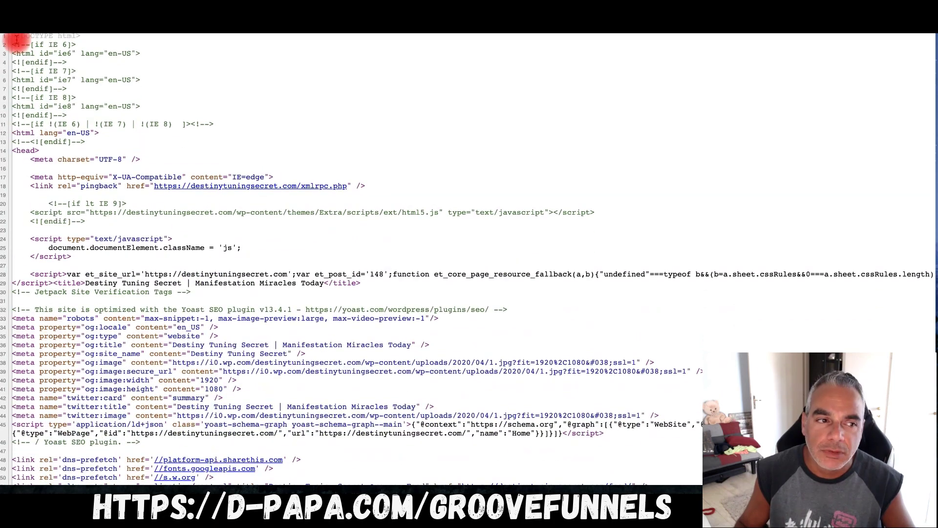
- Select the home page's entire source code, from the doctype line to the closing html tag, and copy it
drag(15, 39, 51, 77)
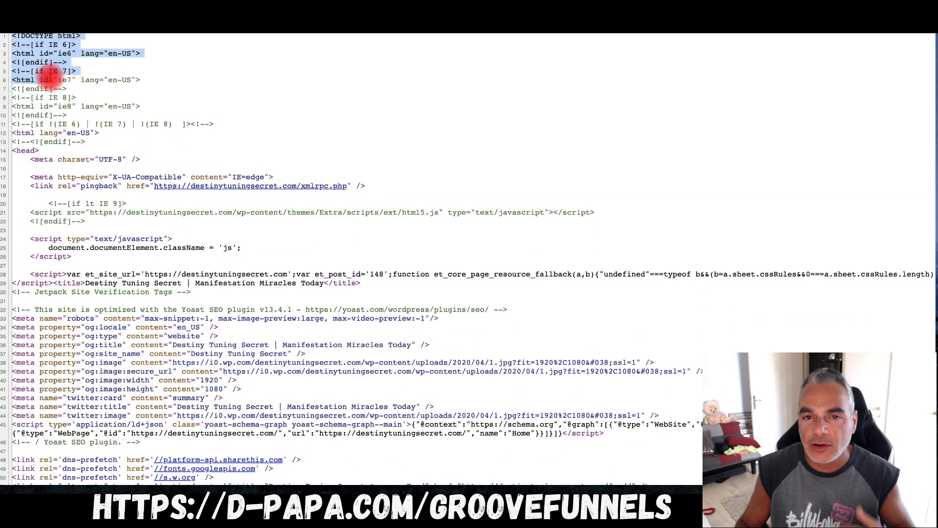
scroll(324, 309, down, 20)
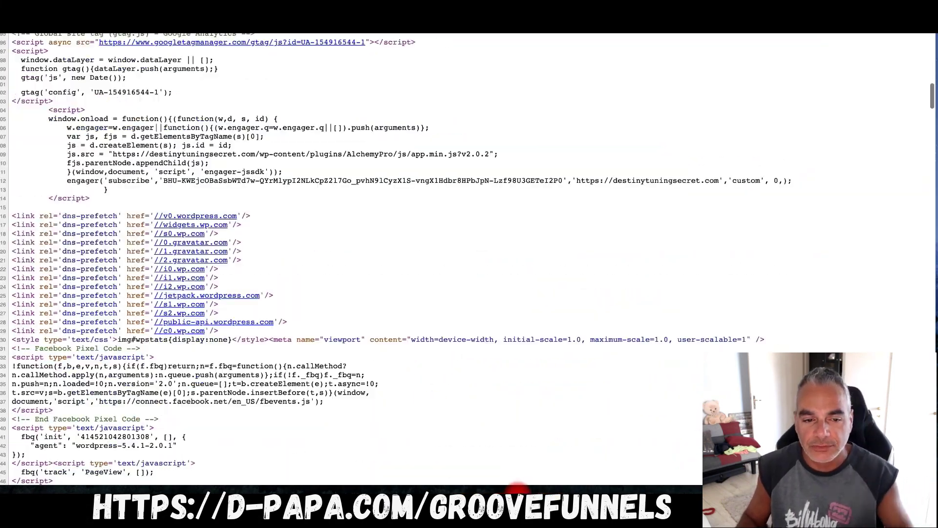
scroll(522, 489, down, 20)
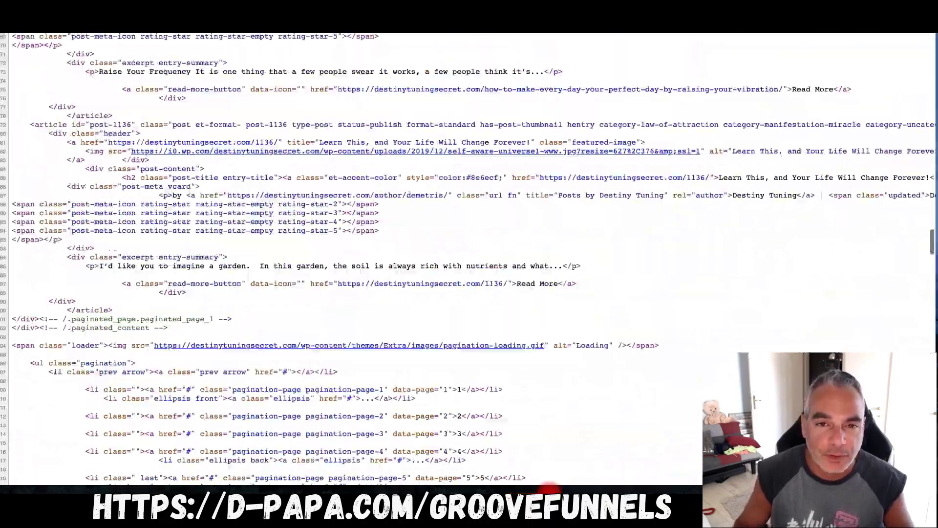
key(super+a)
scroll(554, 489, down, 20)
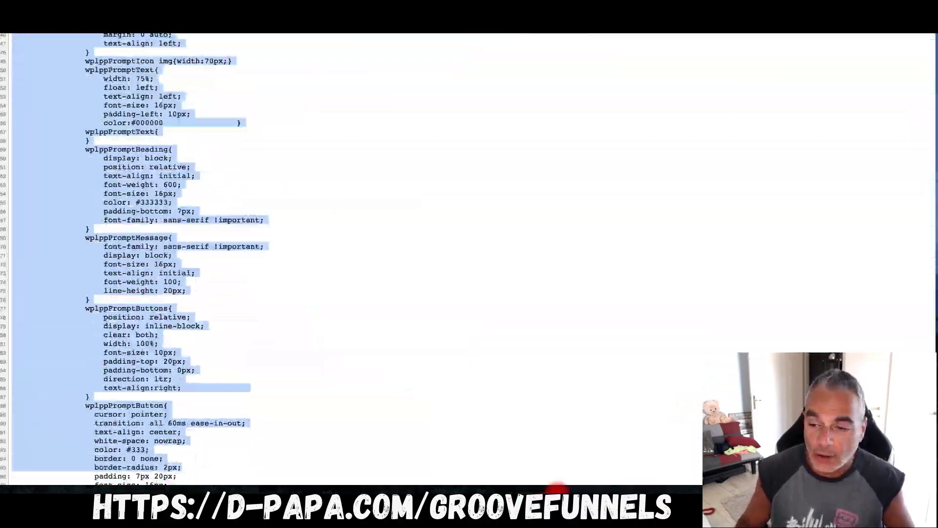
scroll(557, 489, down, 20)
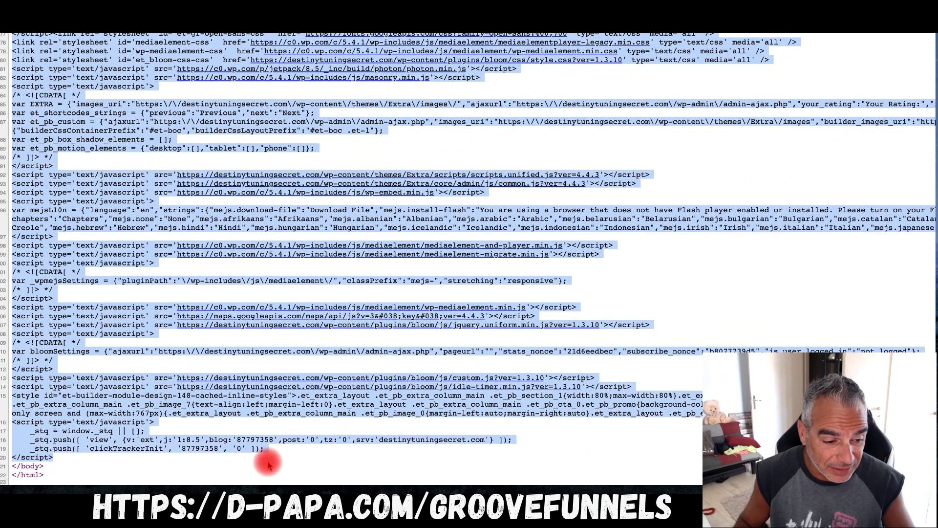
right_click(203, 246)
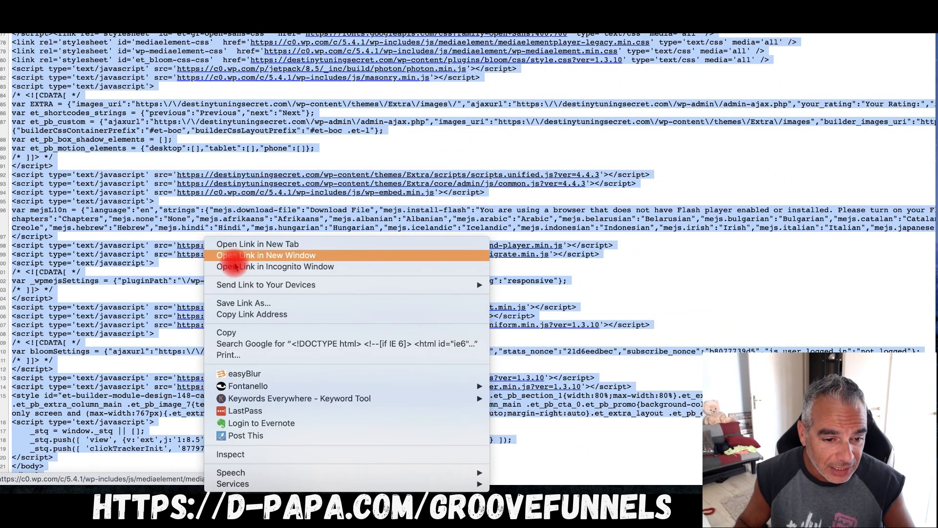
click(261, 334)
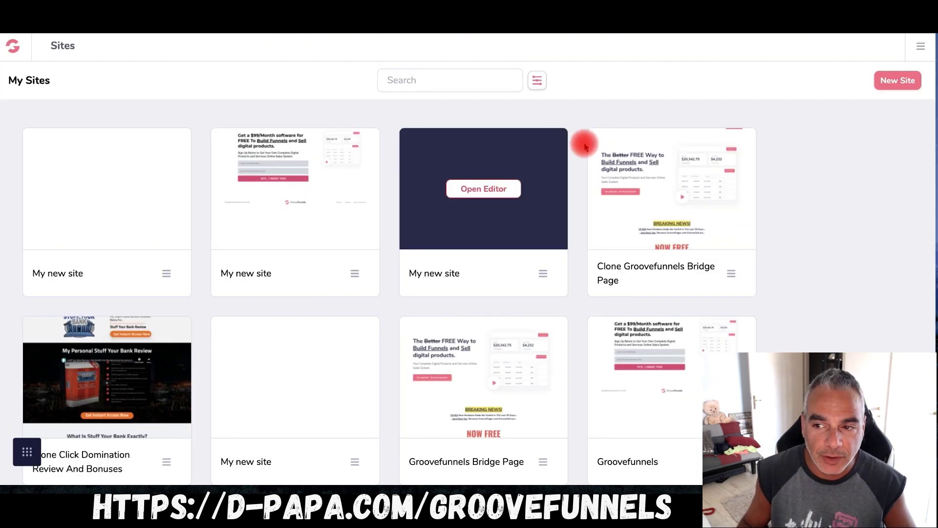
- Create a new GroovePages site from the blank template
click(893, 82)
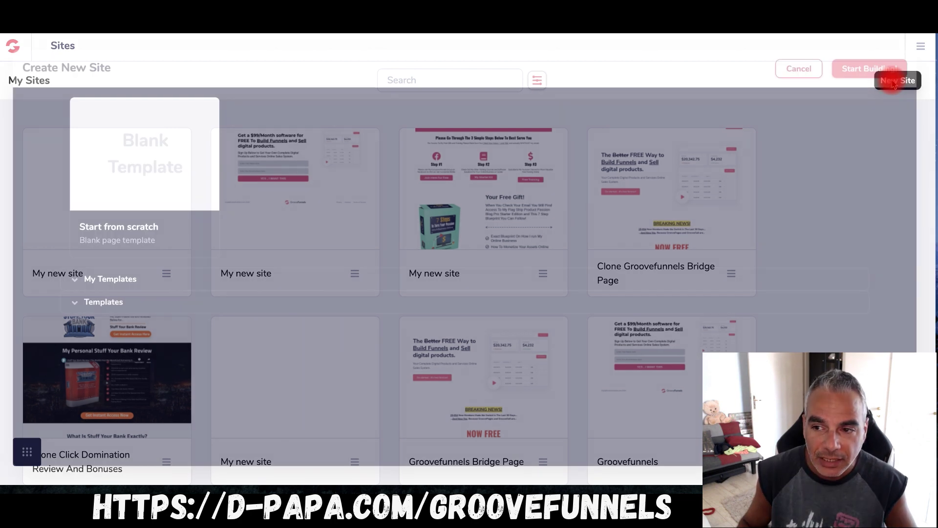
click(125, 165)
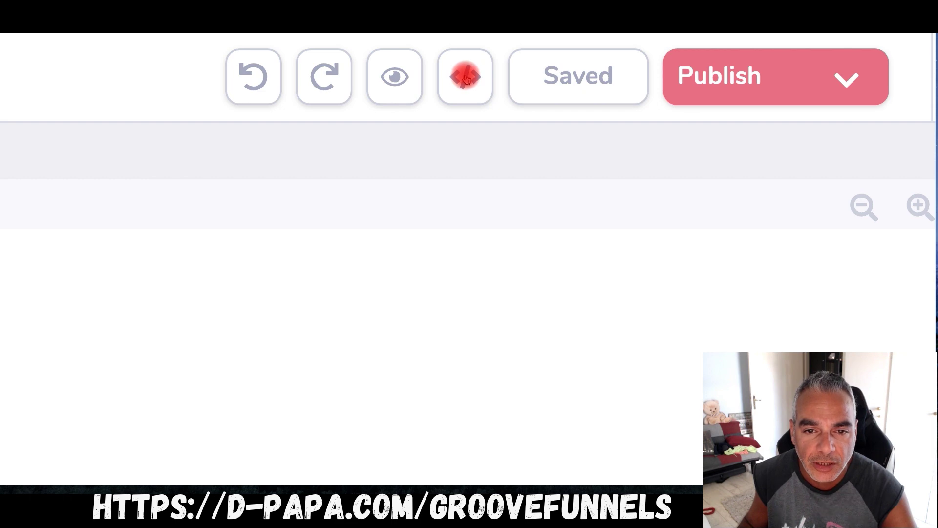
- Paste the copied home page code into the new site's Home page source, save it and review the rendered page
click(465, 77)
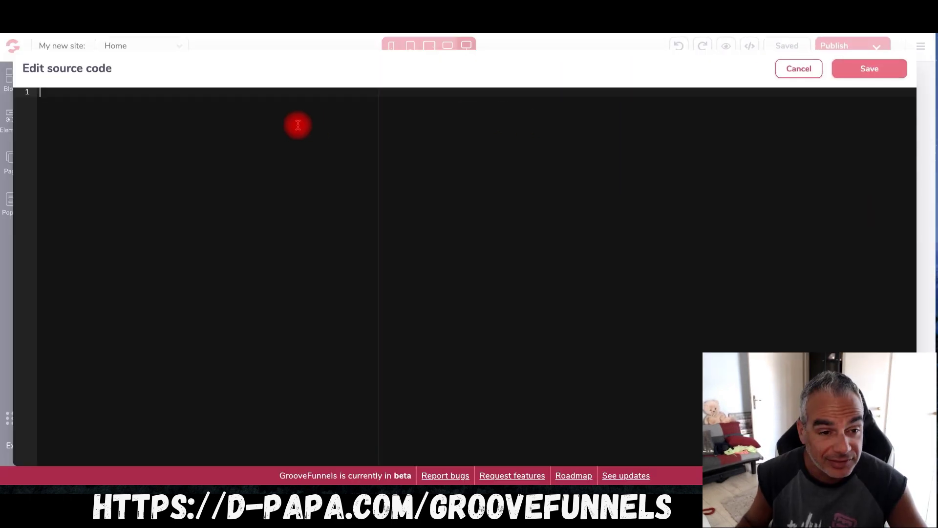
key(ctrl+v)
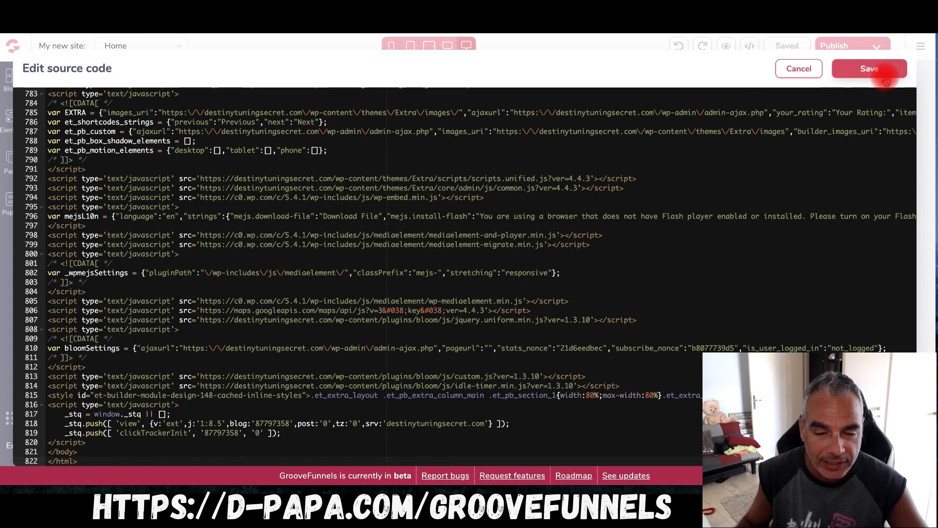
click(870, 69)
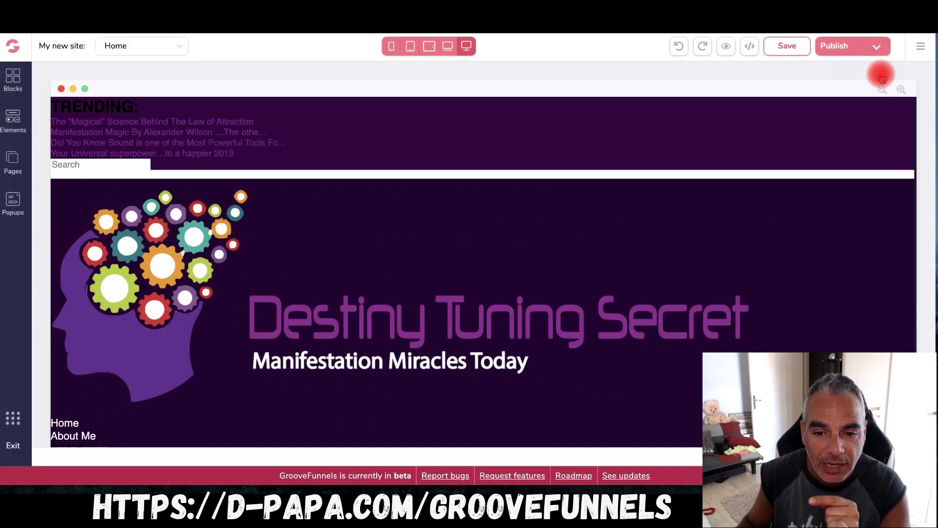
scroll(583, 202, down, 15)
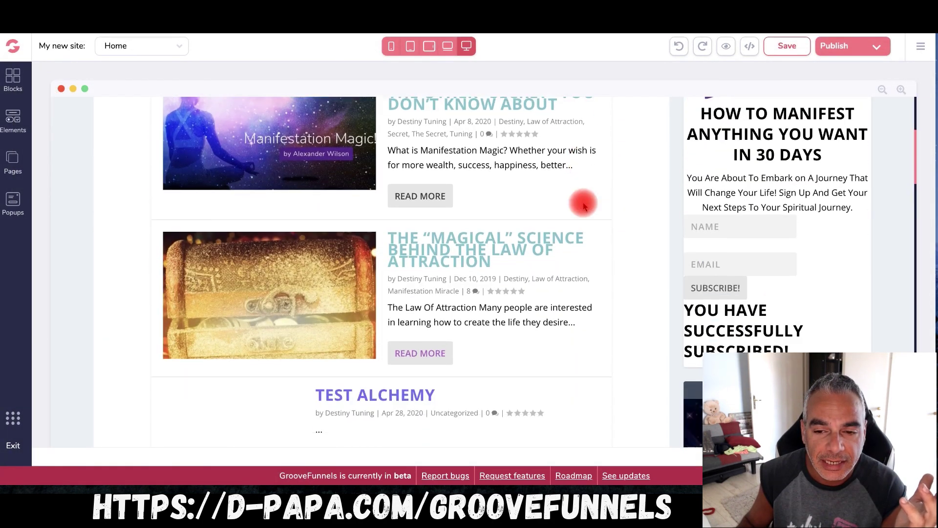
scroll(583, 202, up, 15)
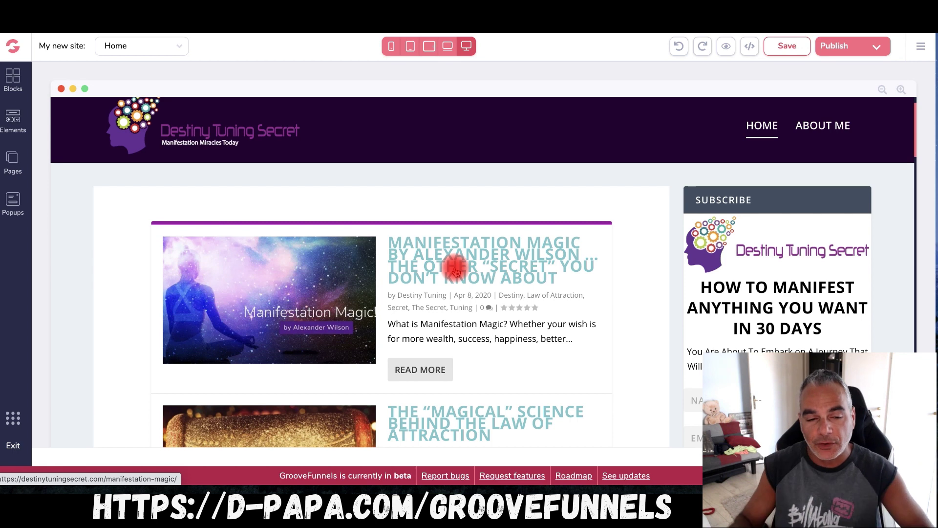
- Add a second page to the site using the blank start-from-scratch canvas
click(171, 48)
click(171, 47)
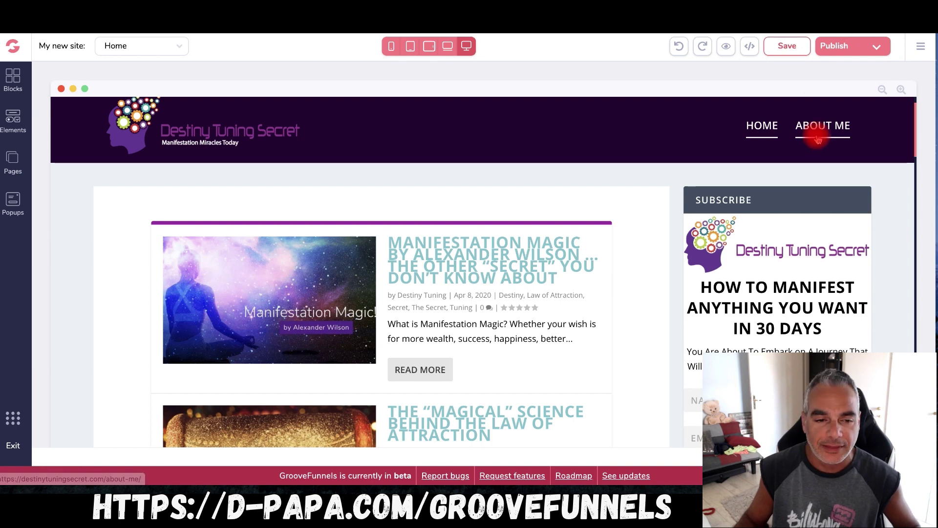
click(12, 163)
click(184, 82)
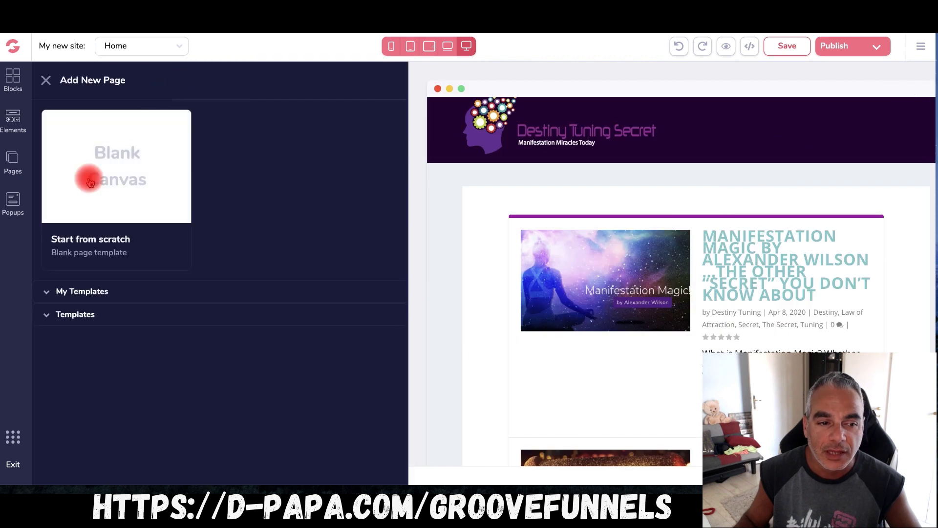
click(91, 183)
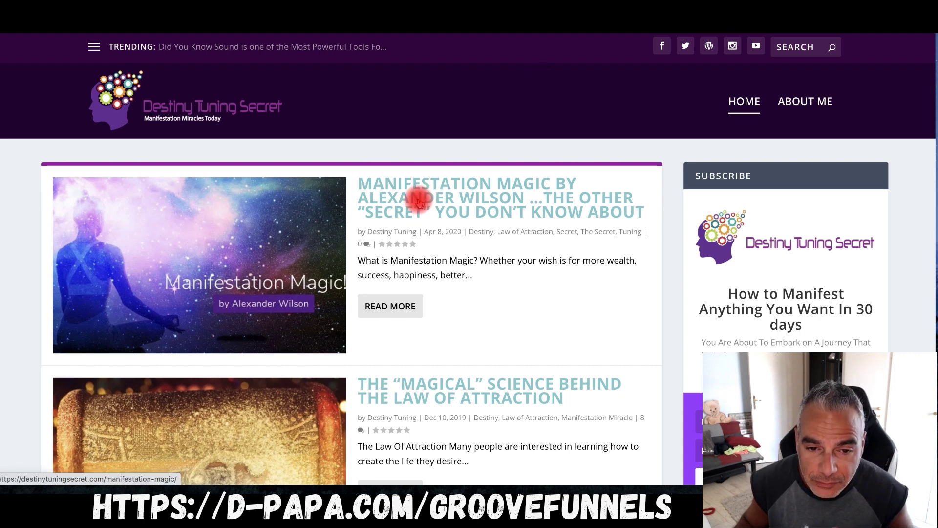
- Open the About Me page of the Destiny Tuning Secret site and view its page source
click(825, 102)
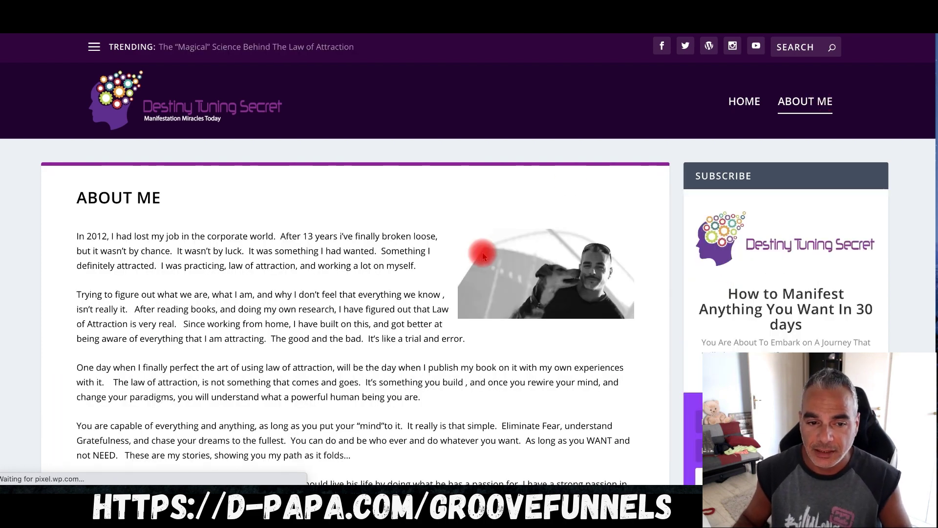
right_click(359, 251)
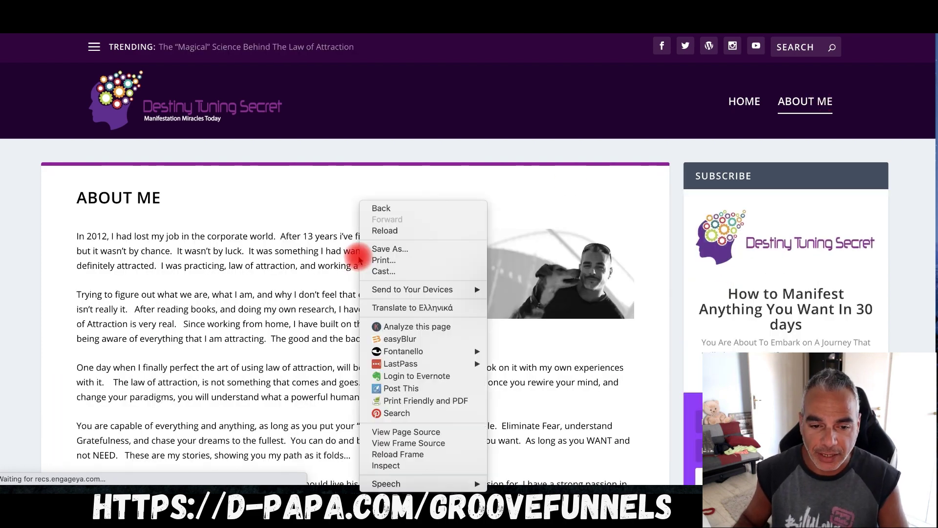
click(451, 437)
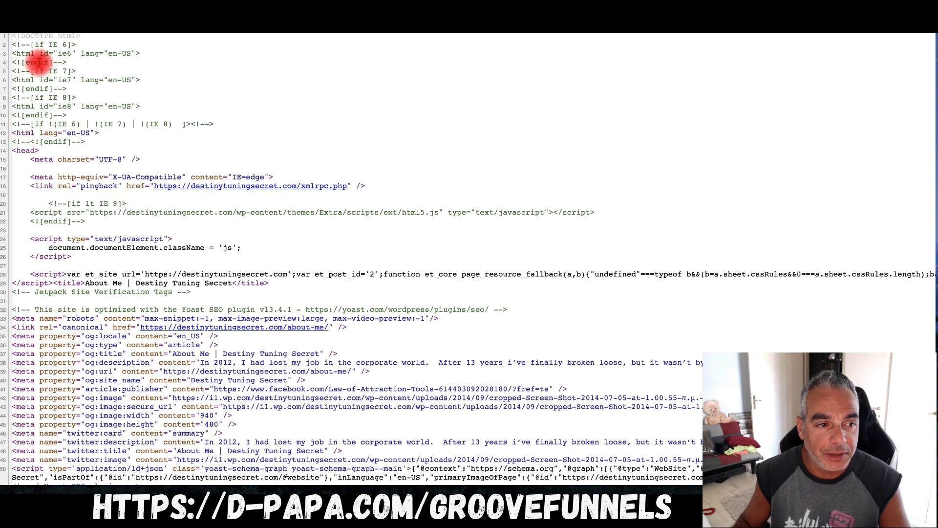
- Select the About Me page's complete source code down to the closing html tag for copying
scroll(570, 465, down, 20)
scroll(469, 259, down, 20)
key(super+a)
scroll(469, 259, down, 20)
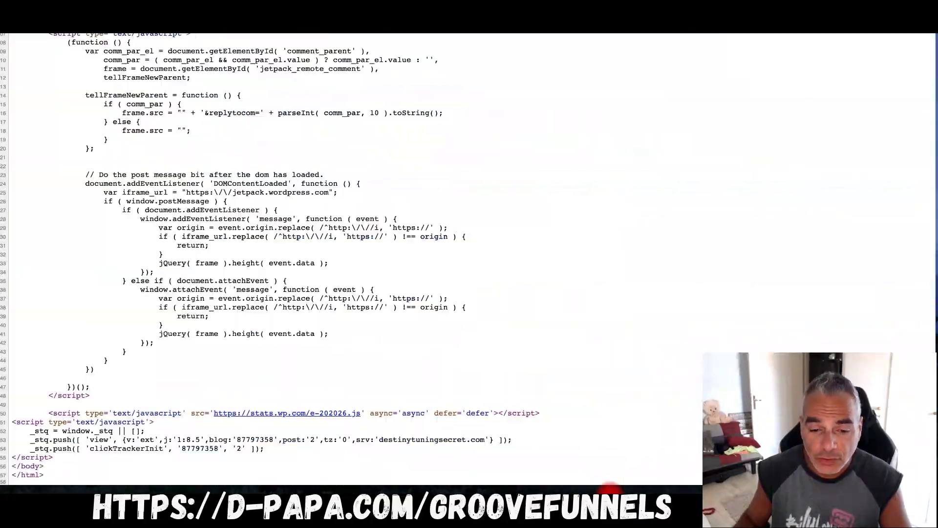
key(super+a)
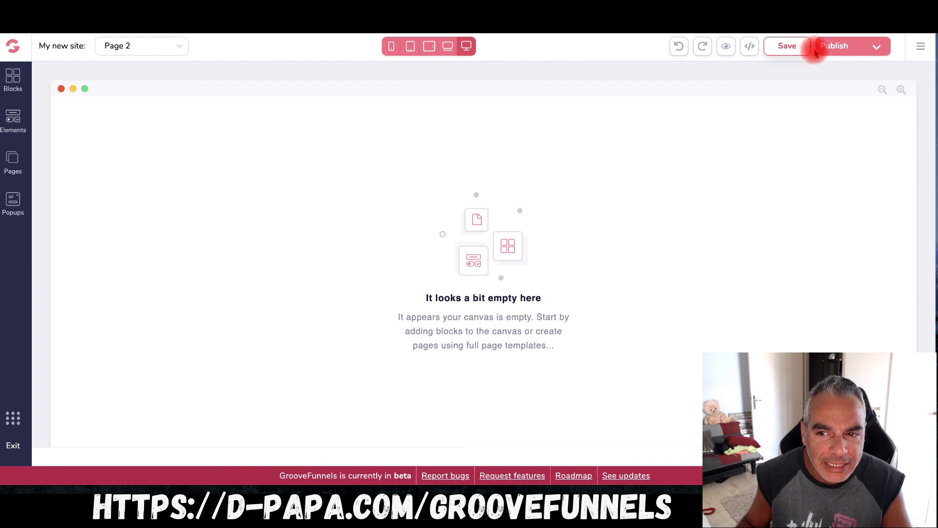
- Paste the copied About Me code into Page 2's source code and save it
click(749, 46)
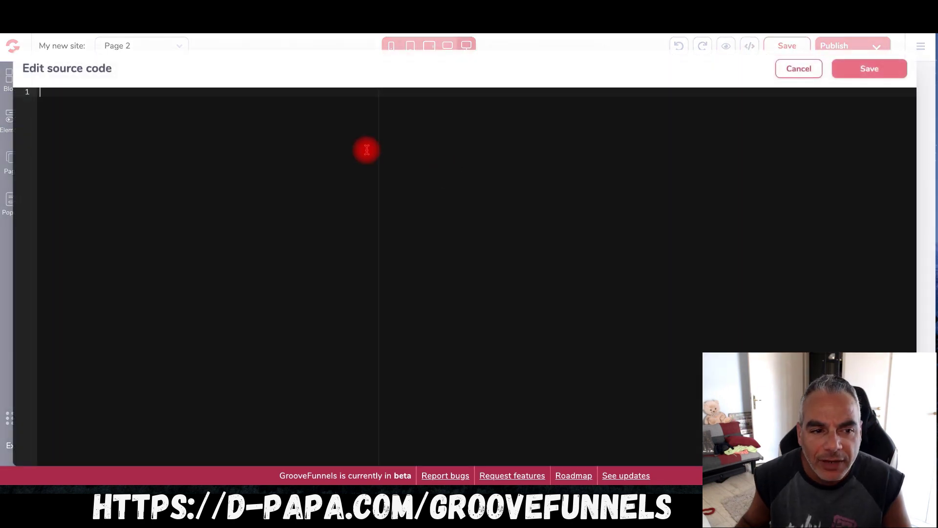
key(ctrl+v)
scroll(369, 150, up, 20)
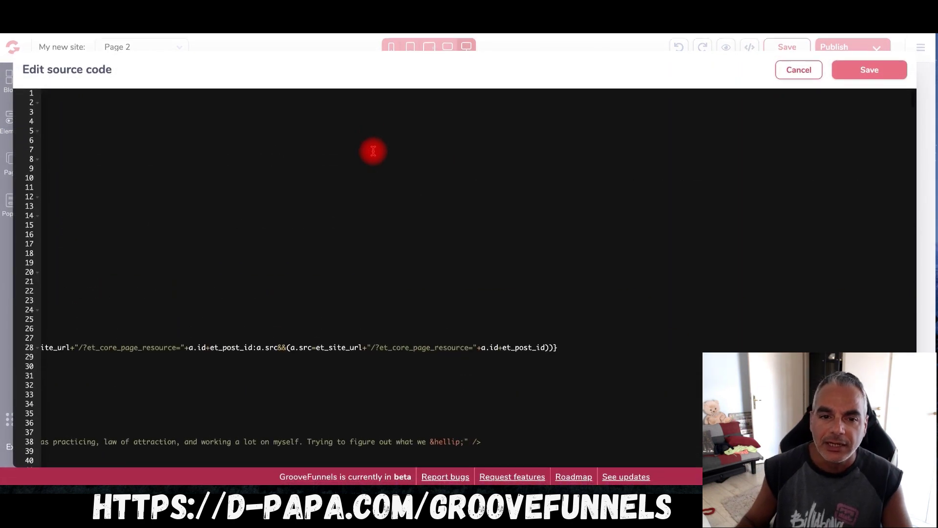
click(891, 77)
scroll(494, 222, down, 10)
scroll(484, 221, up, 15)
- Examine the cloned About Me page on Page 2, including its header, text, images, subscription form and sidebar banner
click(147, 46)
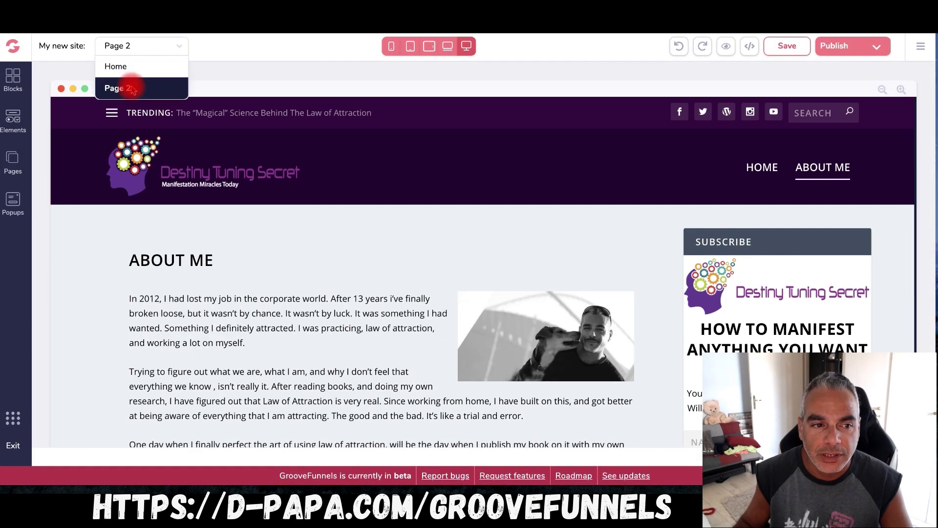
click(274, 66)
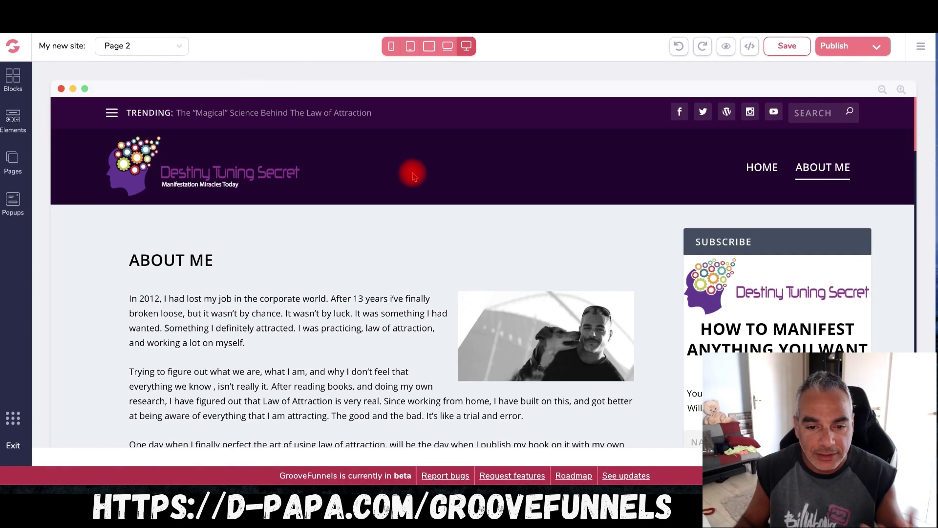
scroll(509, 217, down, 10)
scroll(509, 217, up, 8)
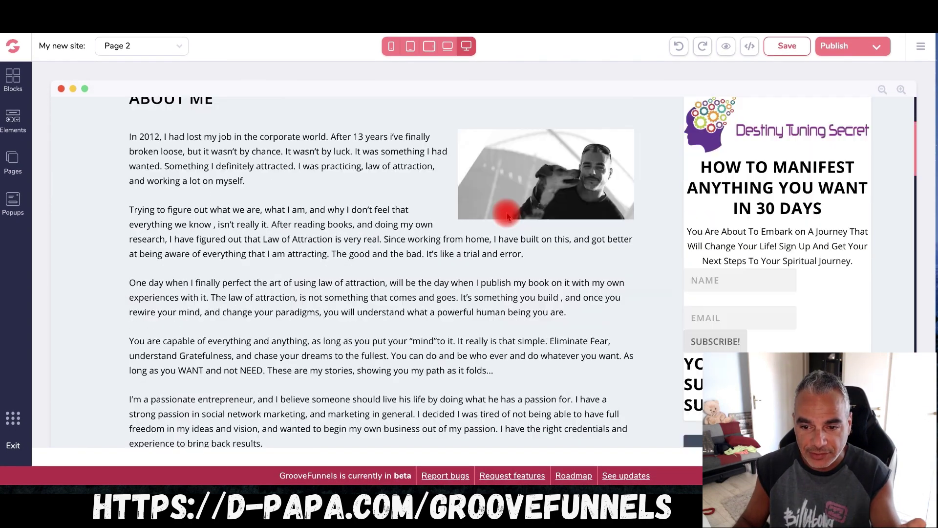
scroll(507, 216, up, 3)
scroll(415, 289, down, 10)
scroll(419, 283, down, 3)
scroll(419, 281, up, 10)
scroll(775, 310, down, 2)
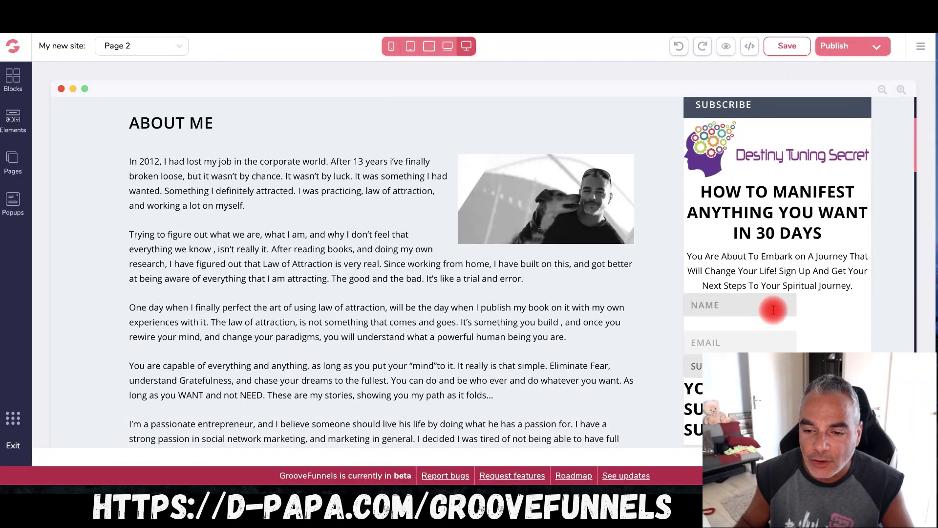
scroll(838, 314, down, 5)
click(834, 239)
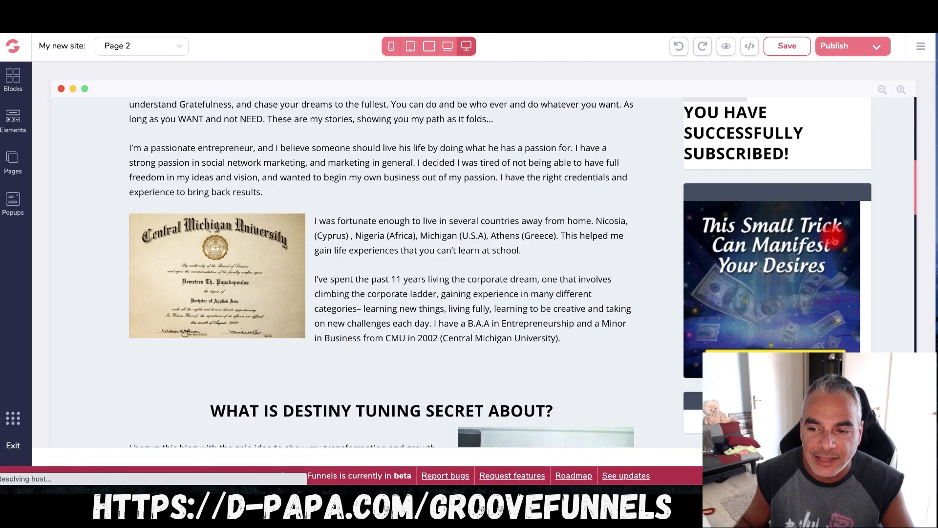
scroll(597, 203, up, 10)
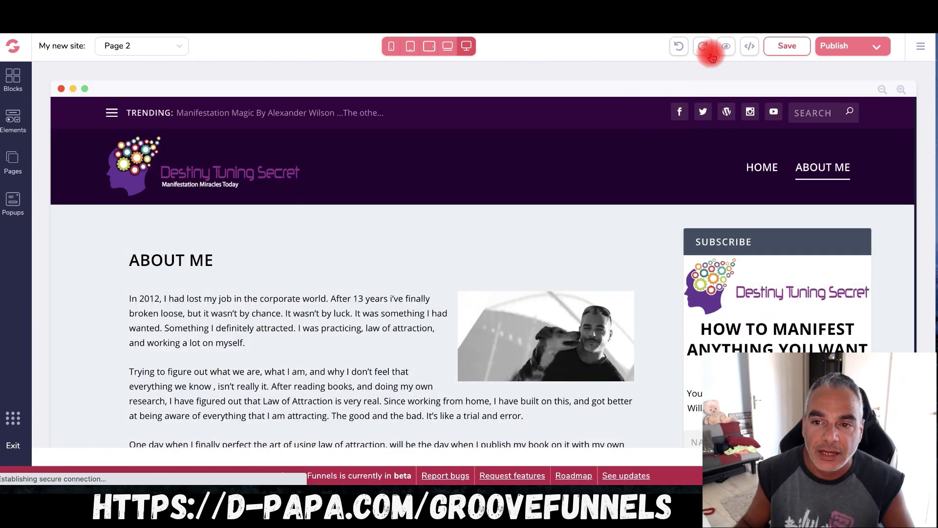
scroll(535, 244, down, 10)
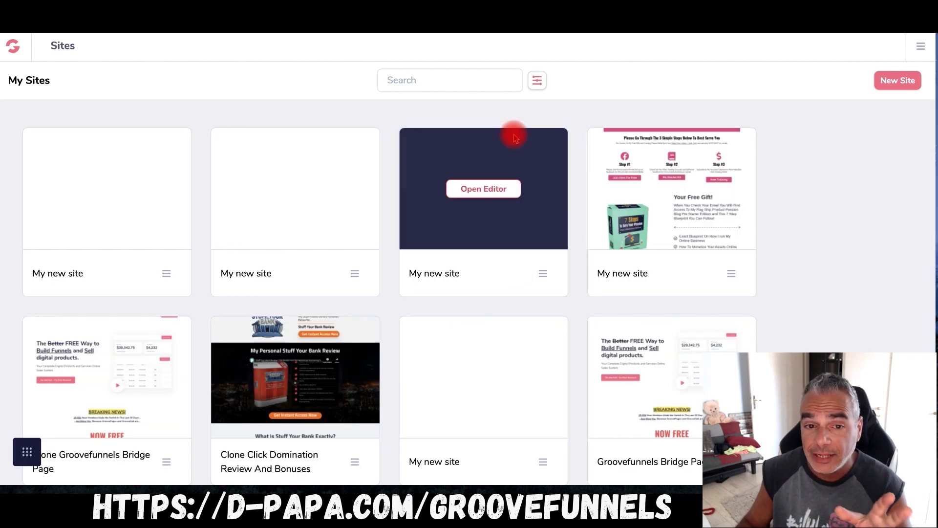
- Open another blank site in the editor and paste the copied About Me code into its Home page source, saving it
click(286, 194)
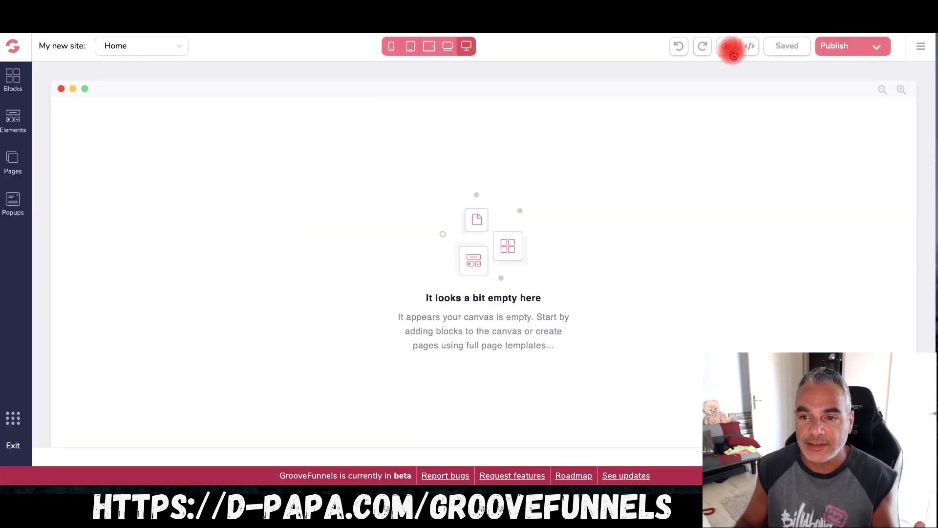
click(748, 48)
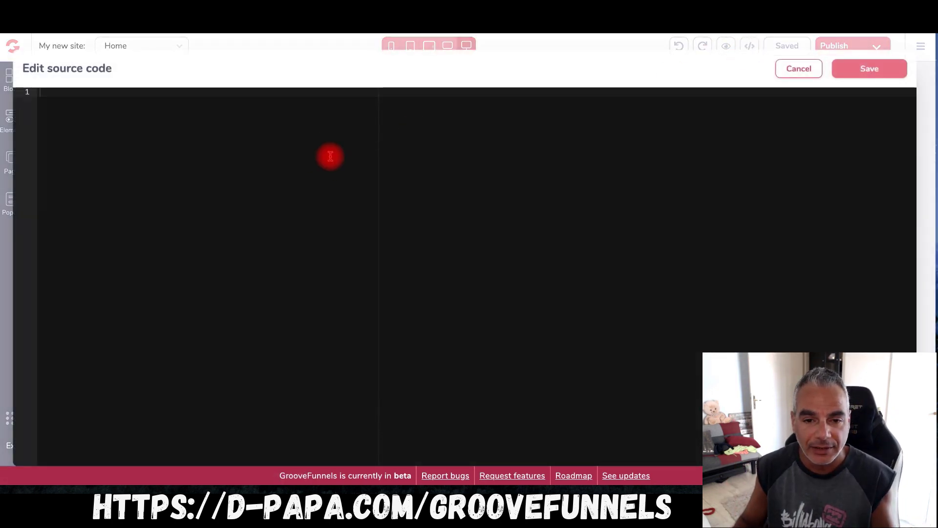
click(800, 69)
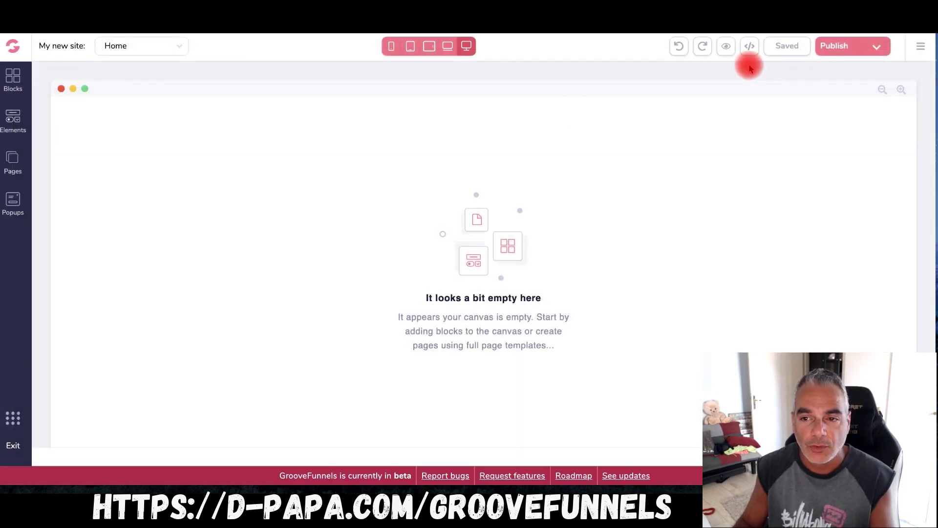
click(751, 55)
key(ctrl+v)
click(868, 68)
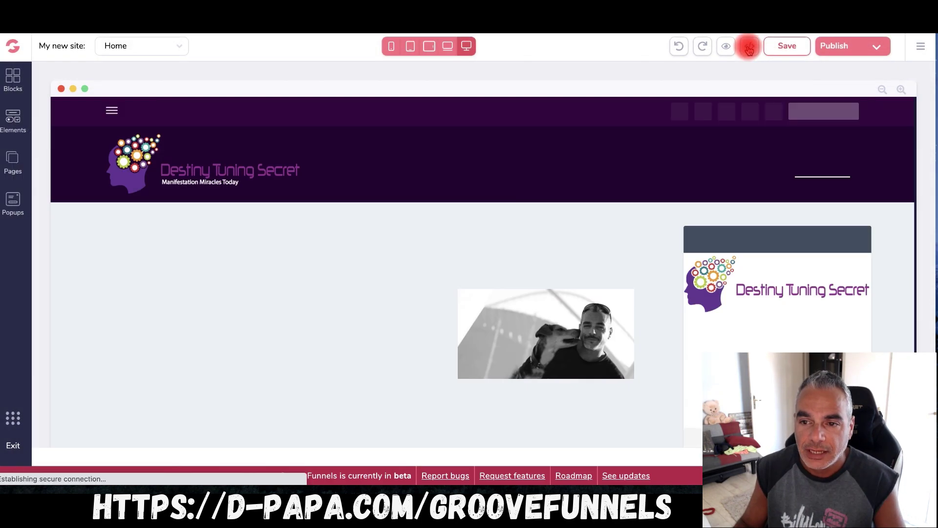
- Reopen the Home page's source code and examine its meta tags, stylesheet links and scripts
click(749, 46)
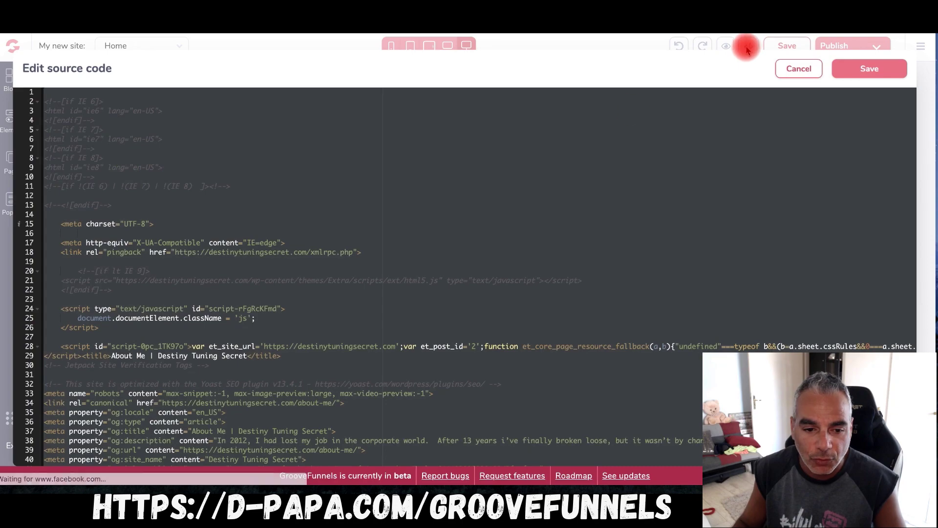
scroll(420, 321, down, 5)
click(540, 269)
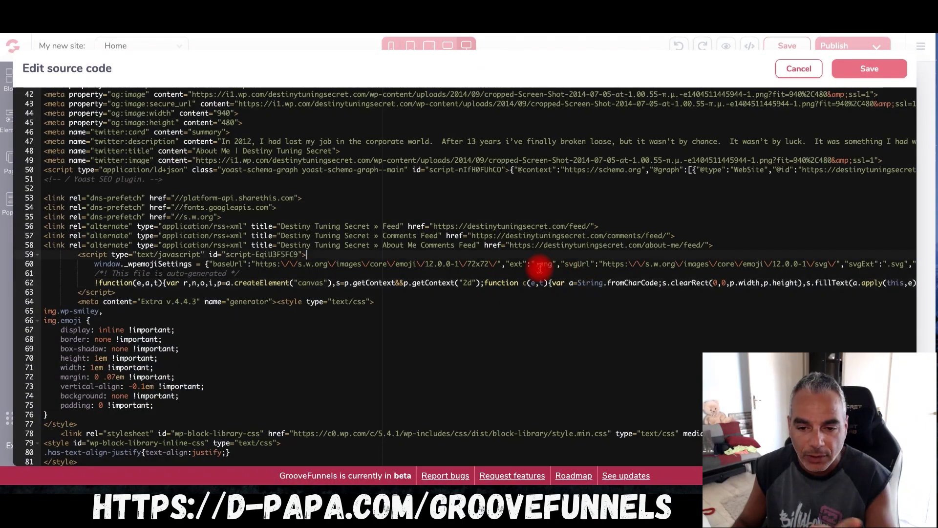
scroll(242, 331, down, 5)
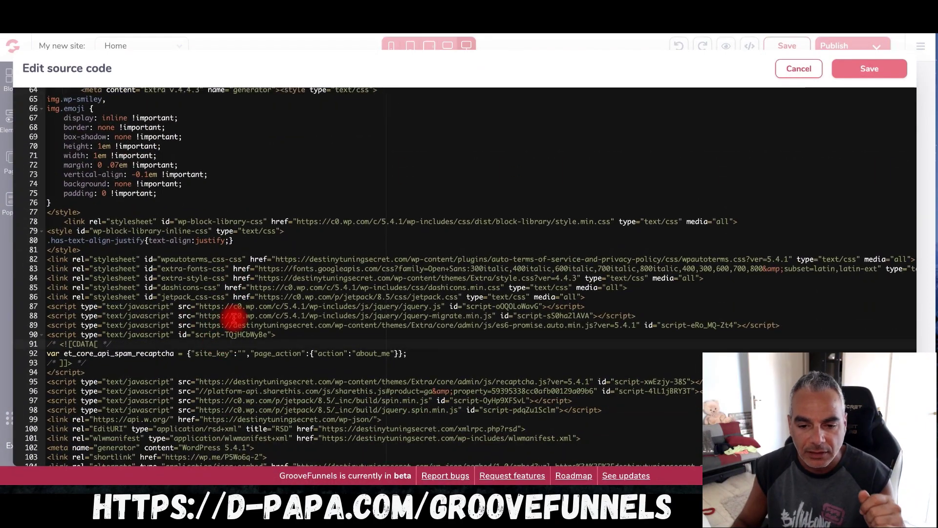
scroll(239, 317, down, 8)
scroll(262, 304, up, 3)
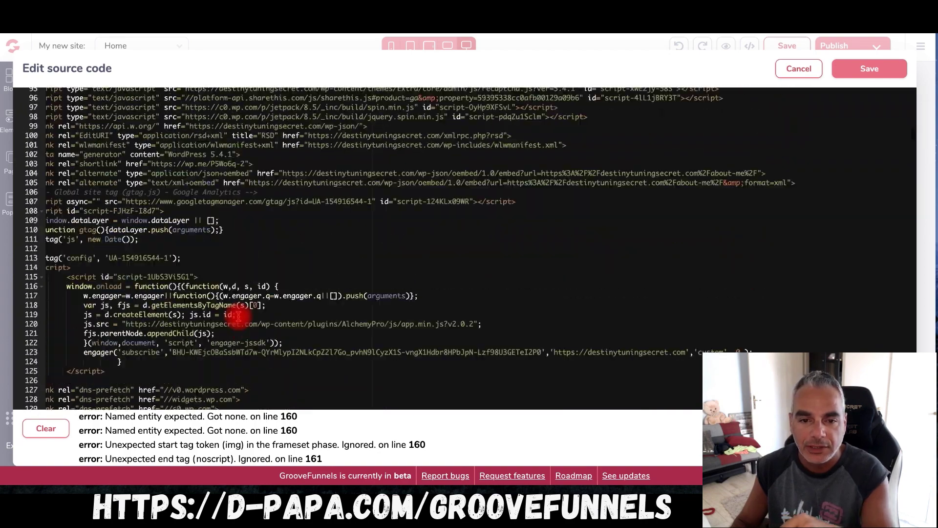
scroll(264, 304, right, 1)
click(295, 198)
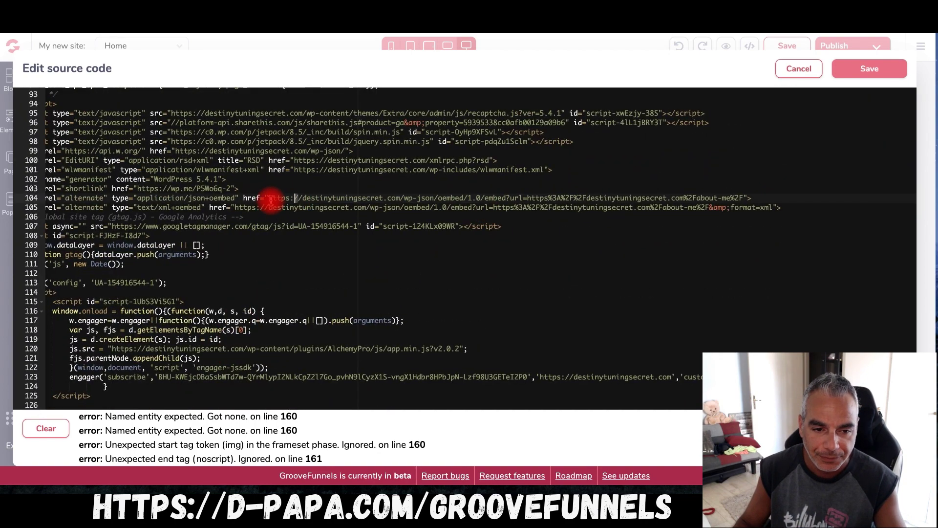
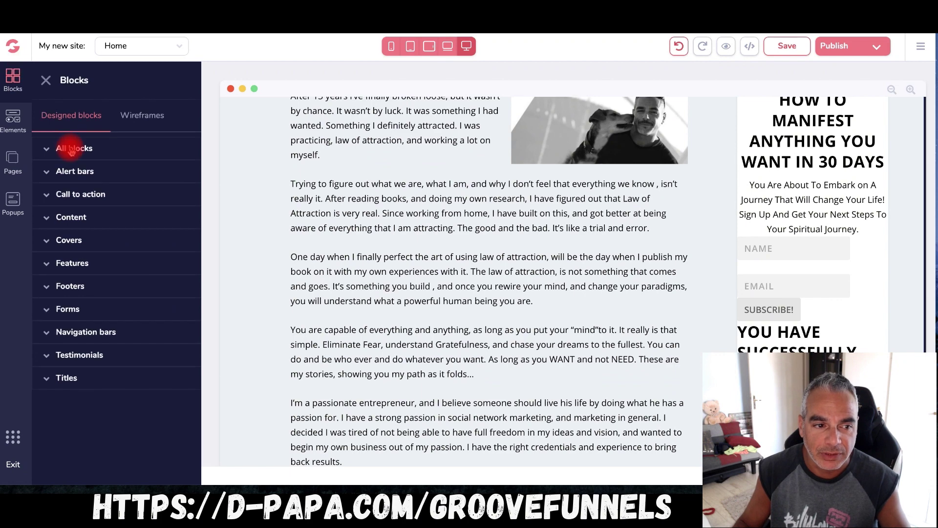
- Add the saved white disclaimer block with Privacy, Terms, Earnings and Contact links at the end of the Home page
drag(104, 178, 489, 127)
scroll(513, 112, up, 5)
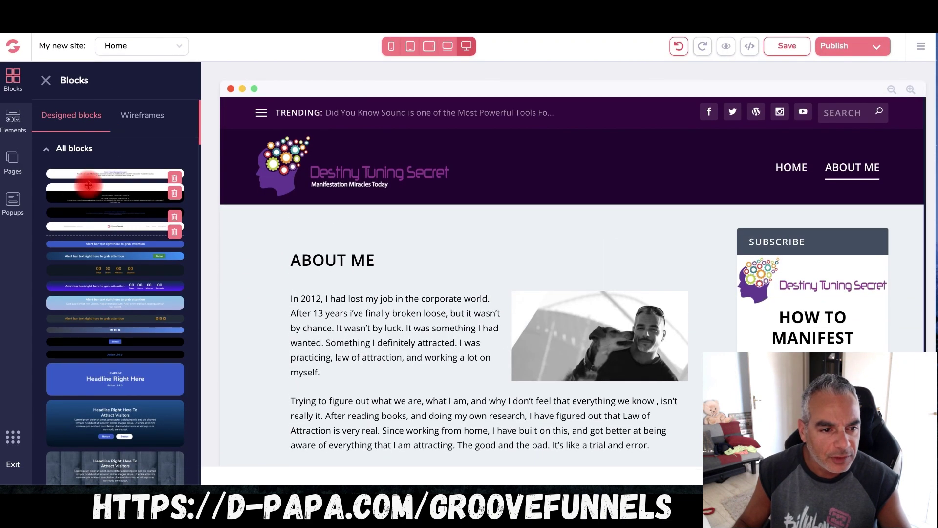
drag(300, 166, 576, 341)
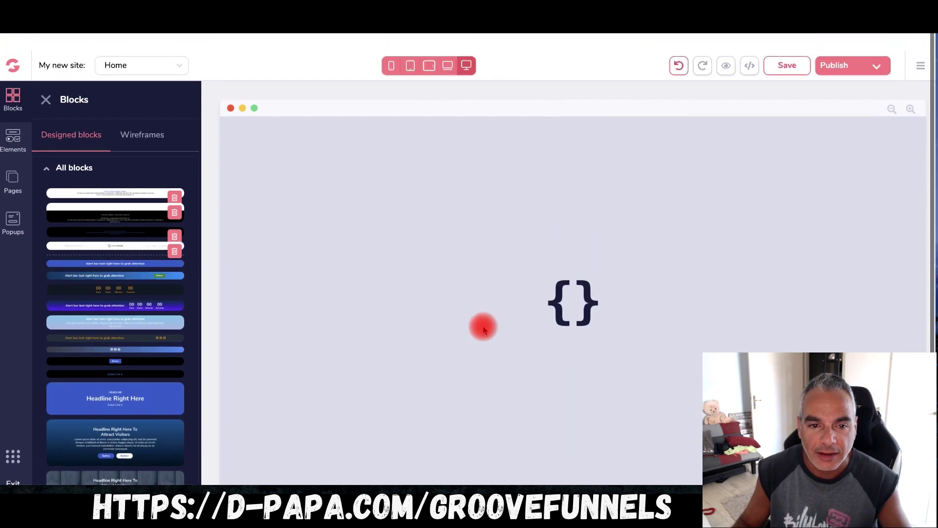
scroll(478, 322, down, 15)
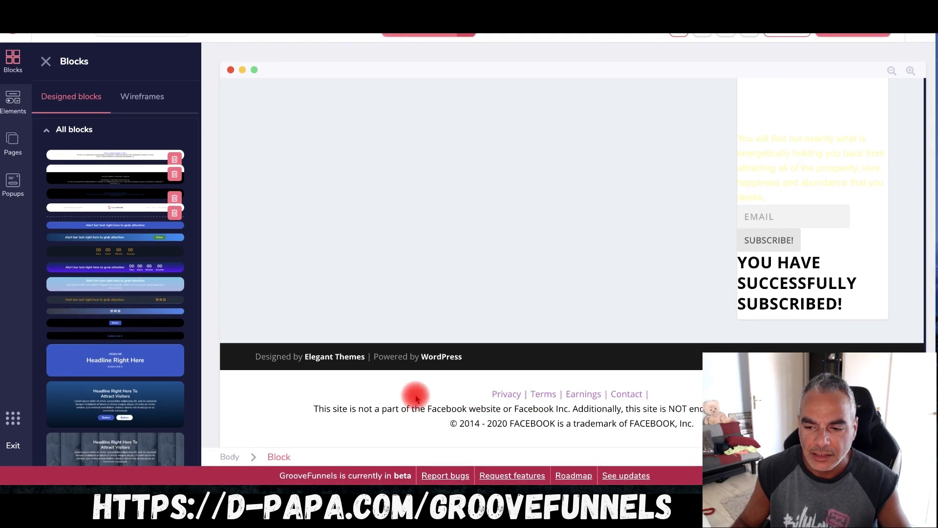
- Inspect the disclaimer block's settings and review the available layout, text, list, button and media elements
click(416, 398)
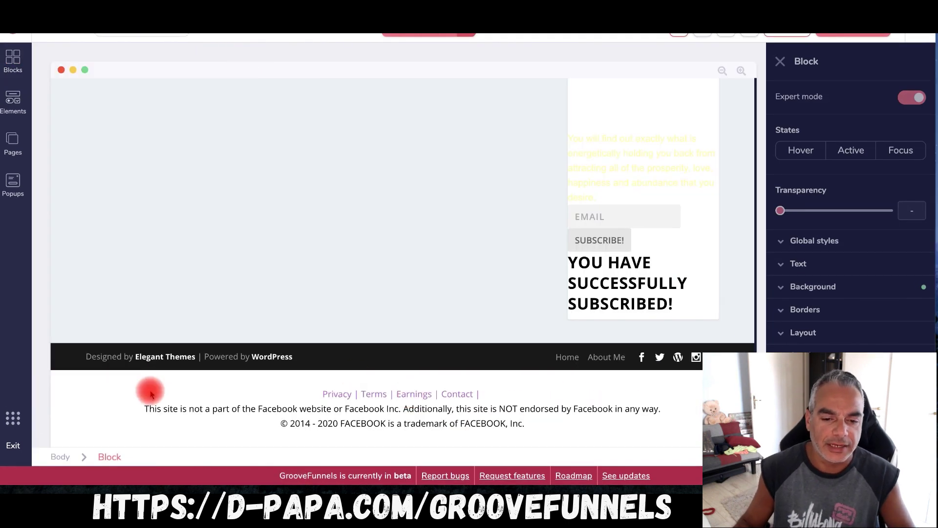
click(13, 116)
drag(66, 144, 149, 132)
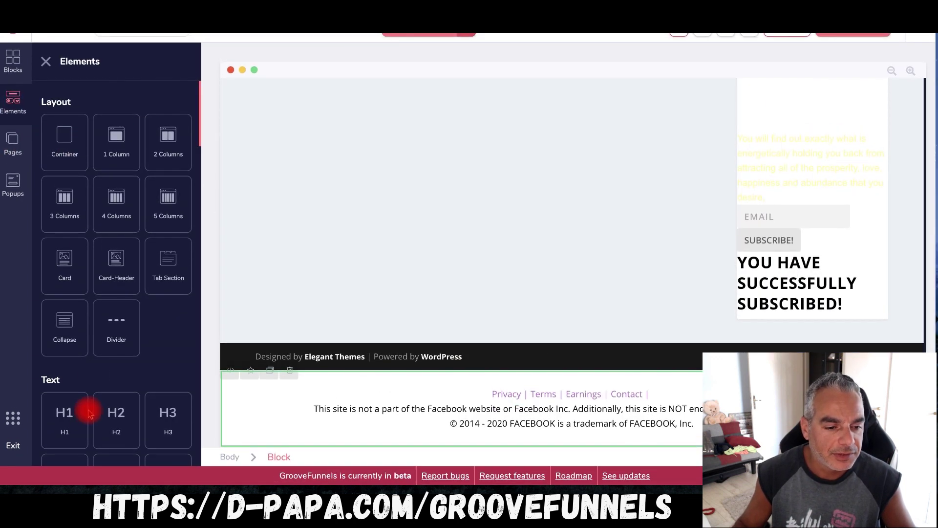
scroll(81, 384, down, 15)
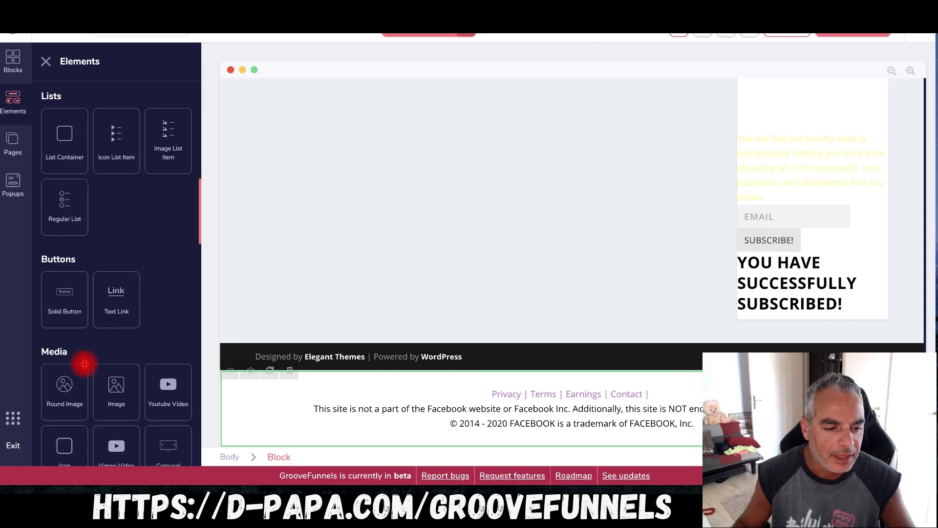
scroll(84, 366, down, 6)
scroll(83, 367, up, 15)
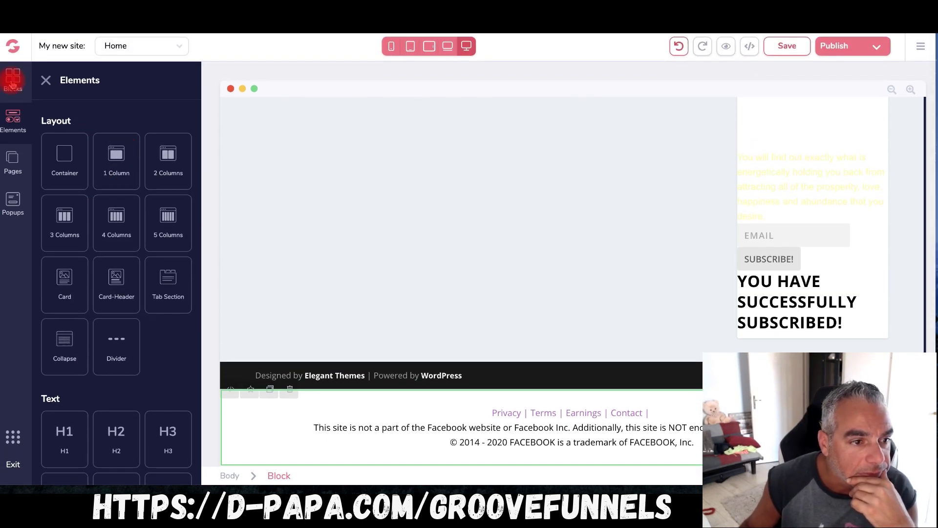
- Add the blue "Headline Right Here" block below the disclaimer block and select its large headline text
click(13, 80)
click(74, 148)
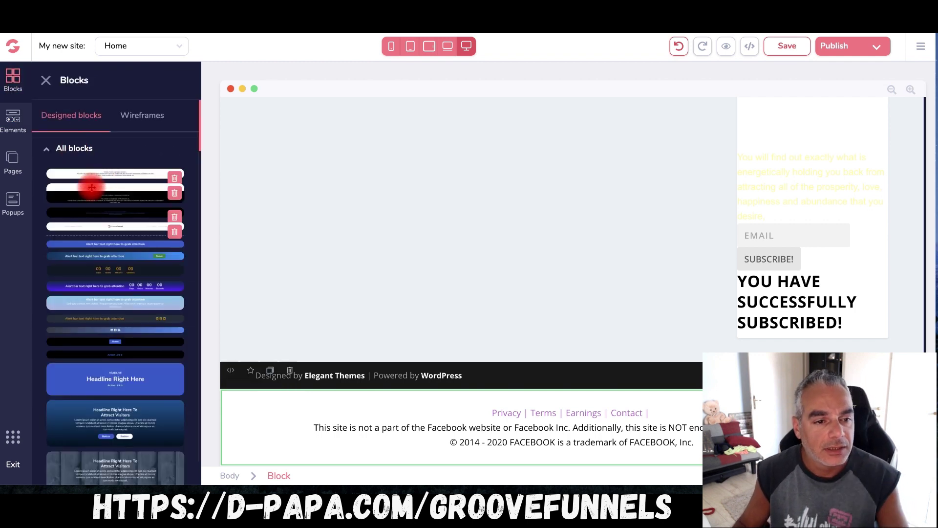
drag(116, 374, 526, 404)
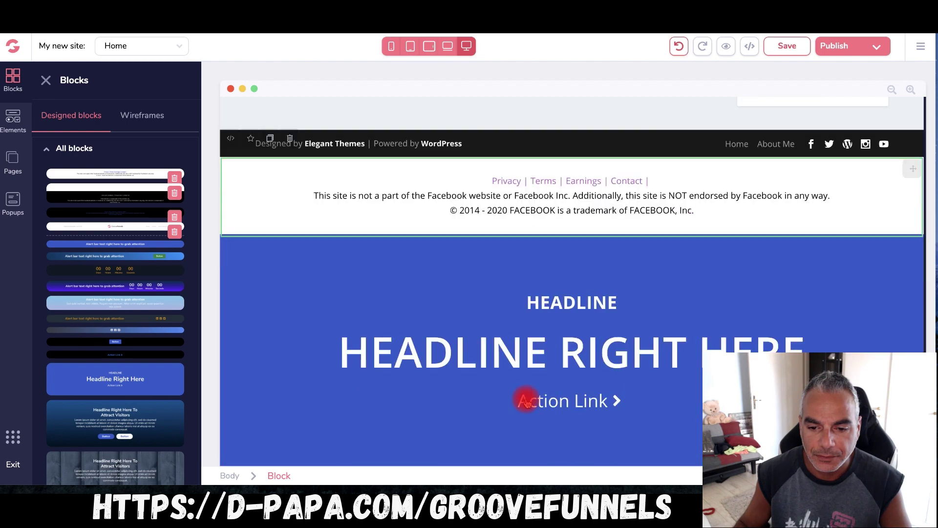
click(522, 343)
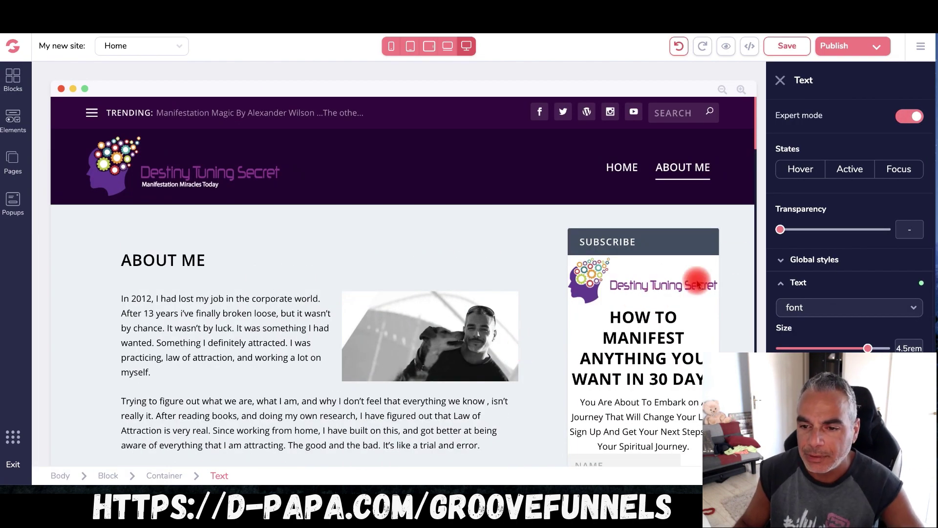
- Delete the block style code on lines 19 to 34 of the Home page source and save the code
click(703, 47)
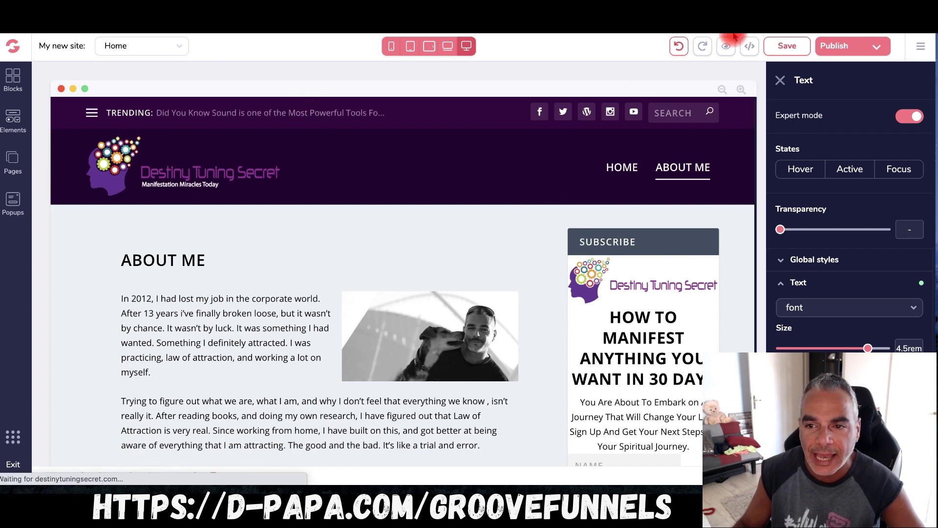
click(743, 48)
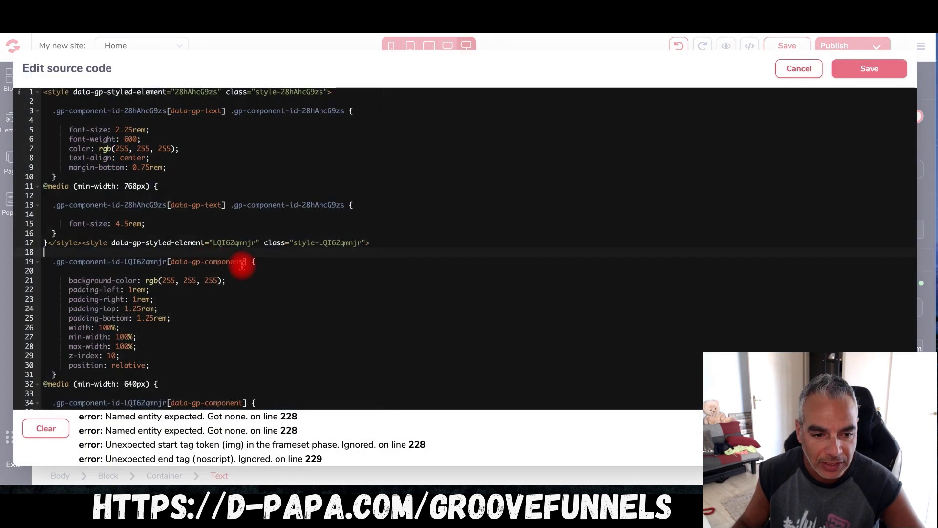
drag(241, 270, 0, 264)
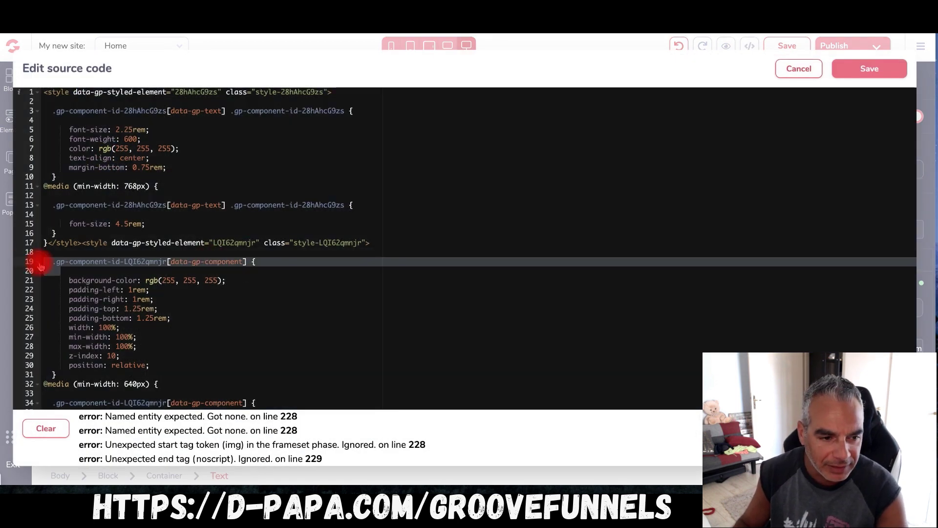
drag(48, 259, 294, 403)
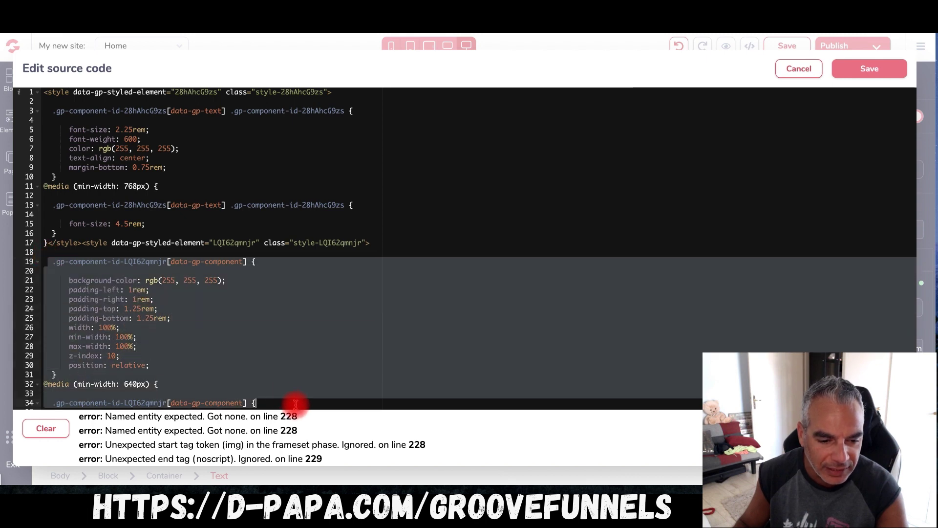
key(BackSpace)
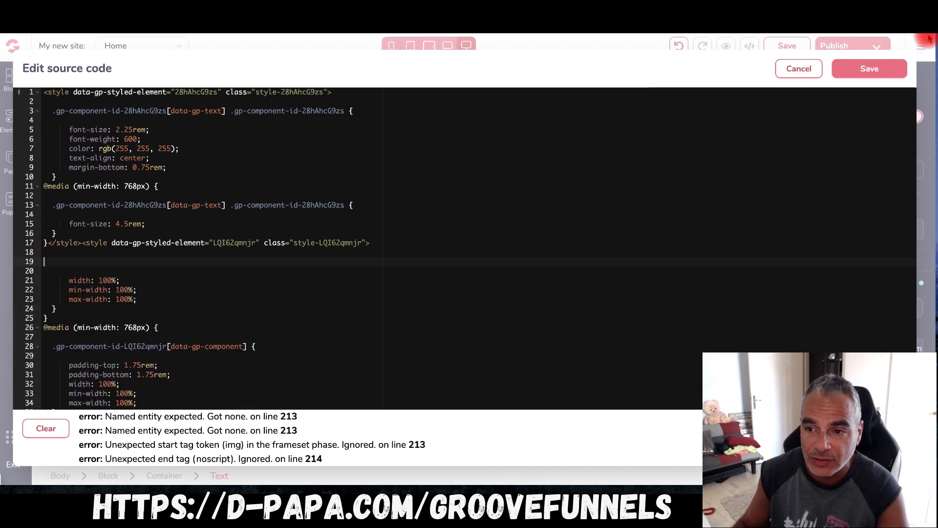
click(840, 68)
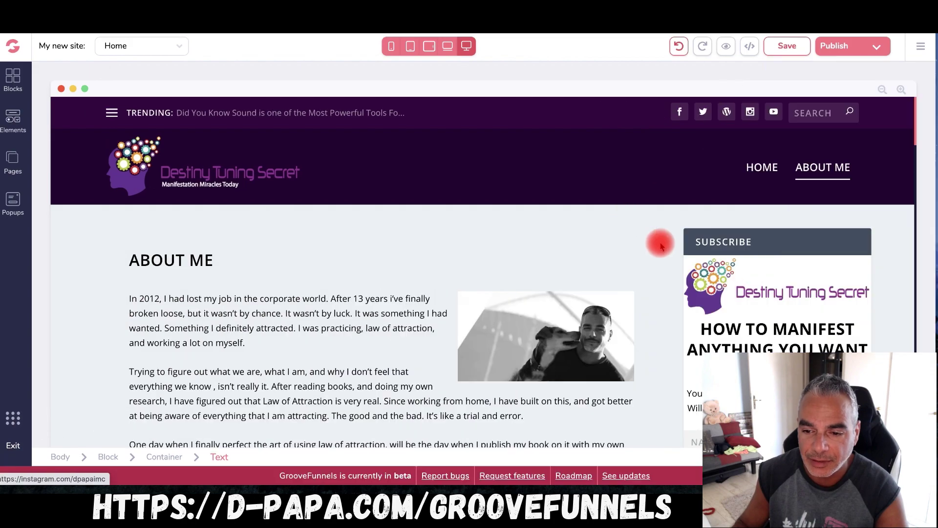
- Publish the cloned site on GroovePages hosting under the name "destiny" after checking the edited Home page
scroll(662, 241, down, 5)
scroll(664, 239, down, 10)
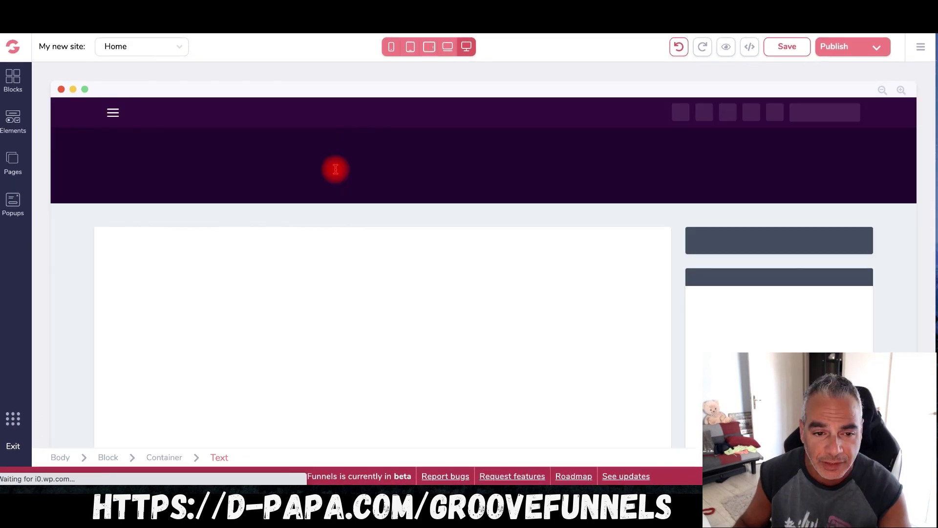
scroll(267, 313, down, 10)
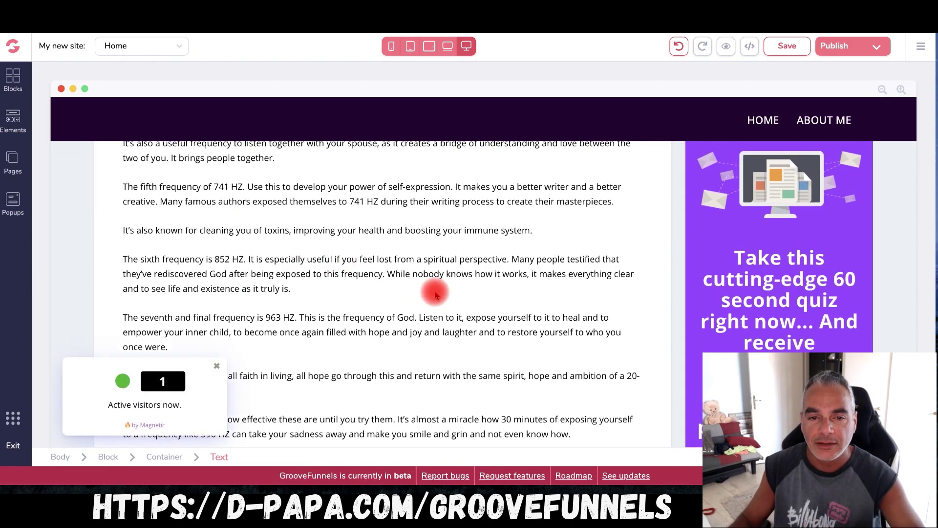
scroll(437, 291, up, 10)
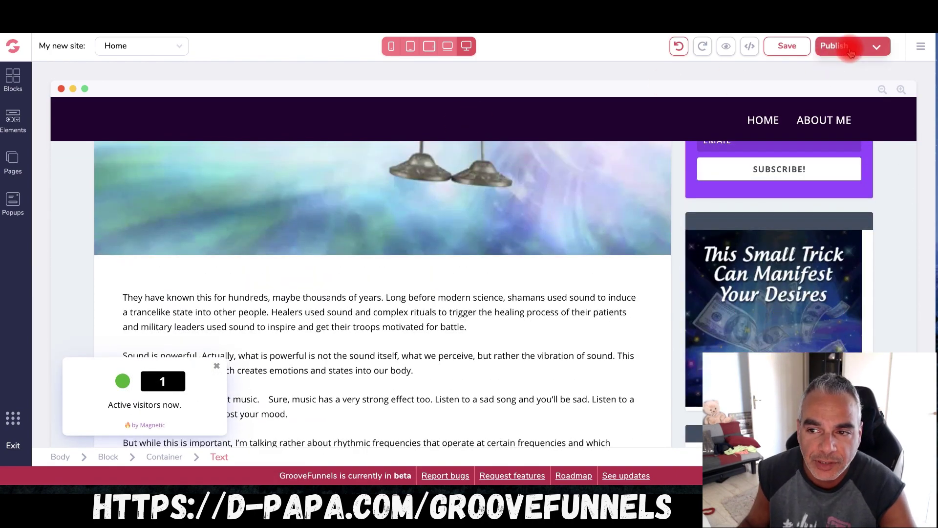
click(876, 49)
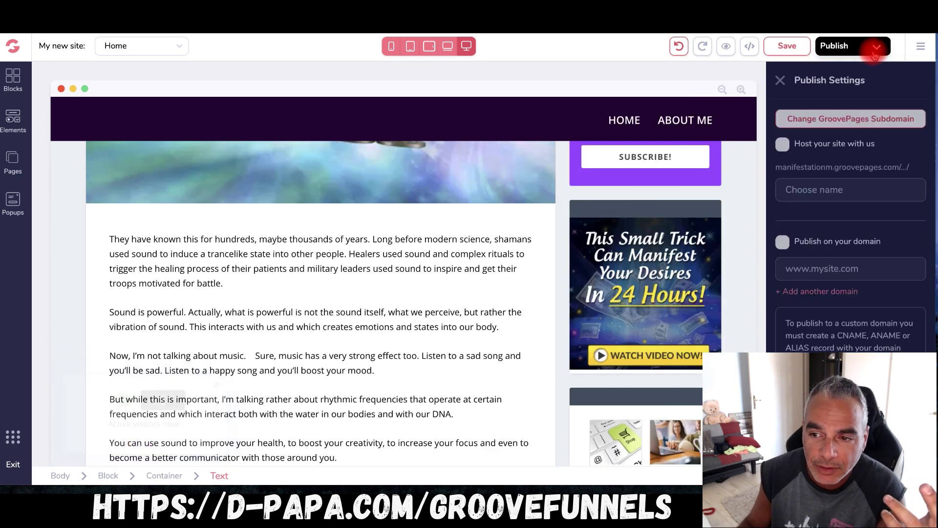
click(784, 149)
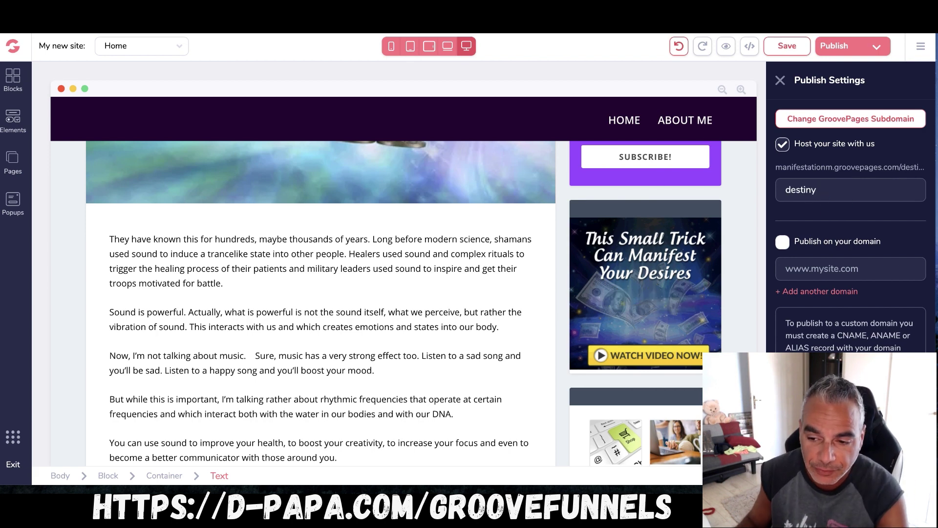
click(837, 39)
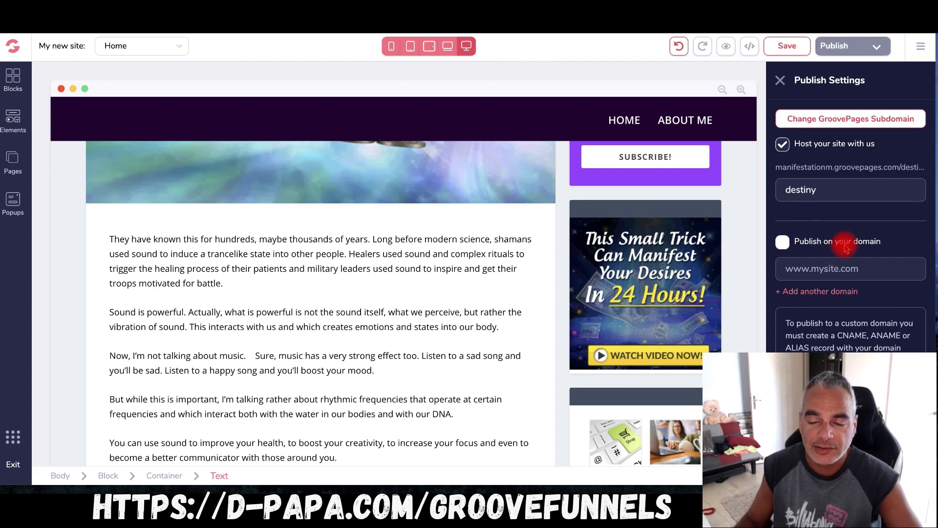
- Open the published manifestationm.groovepages.com/destiny page in a new browser window and check how it displays
right_click(832, 172)
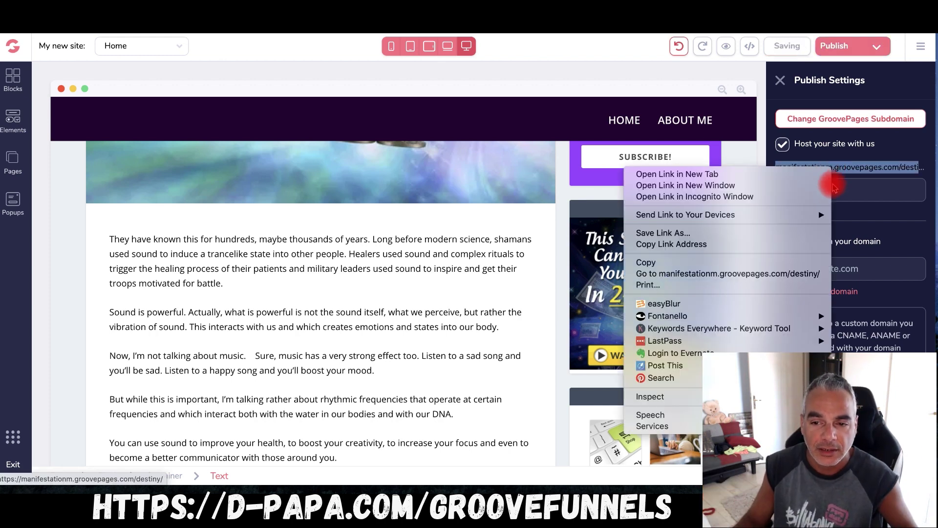
click(768, 184)
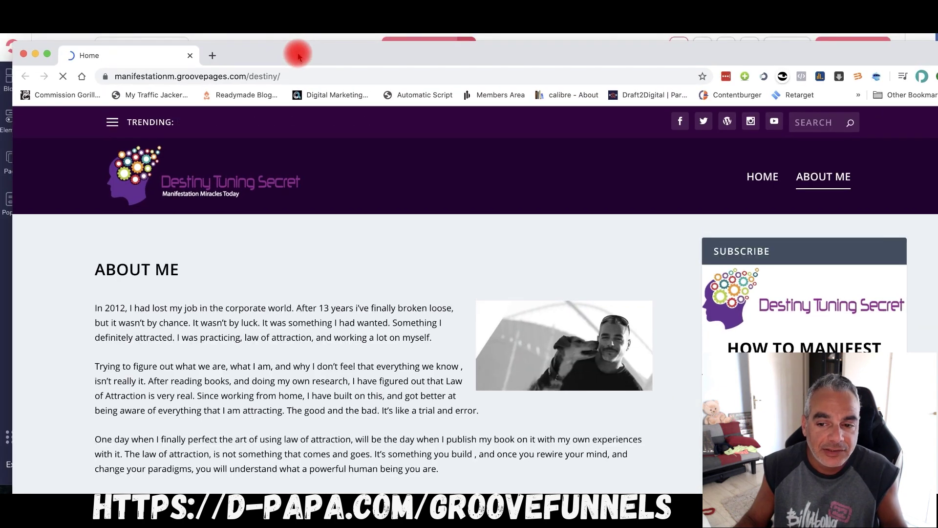
drag(297, 53, 343, 5)
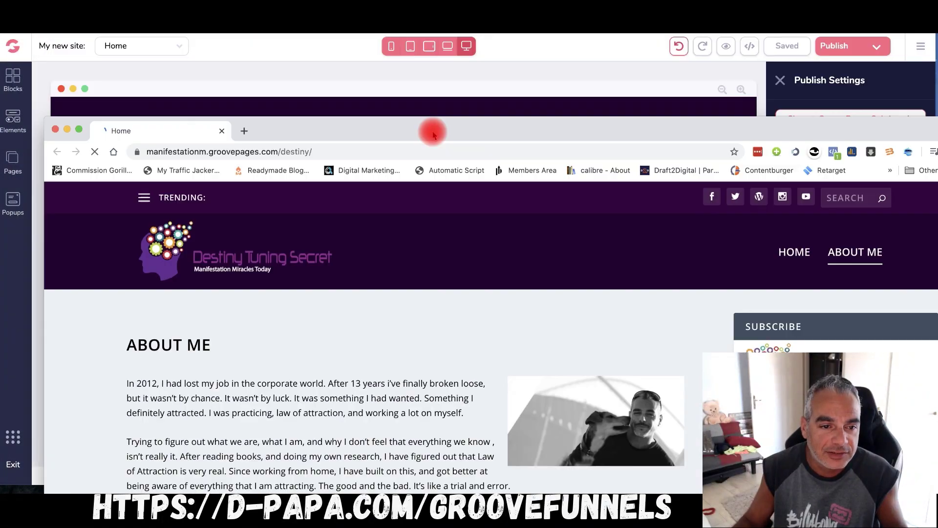
click(291, 151)
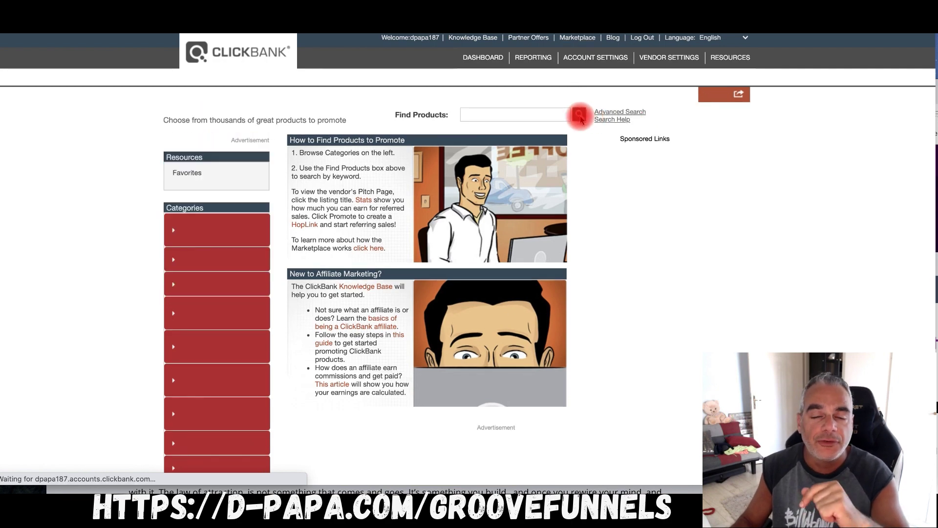
- Browse the product listings in the ClickBank marketplace and open the affiliate page of the Tedswoodworking offer
click(260, 383)
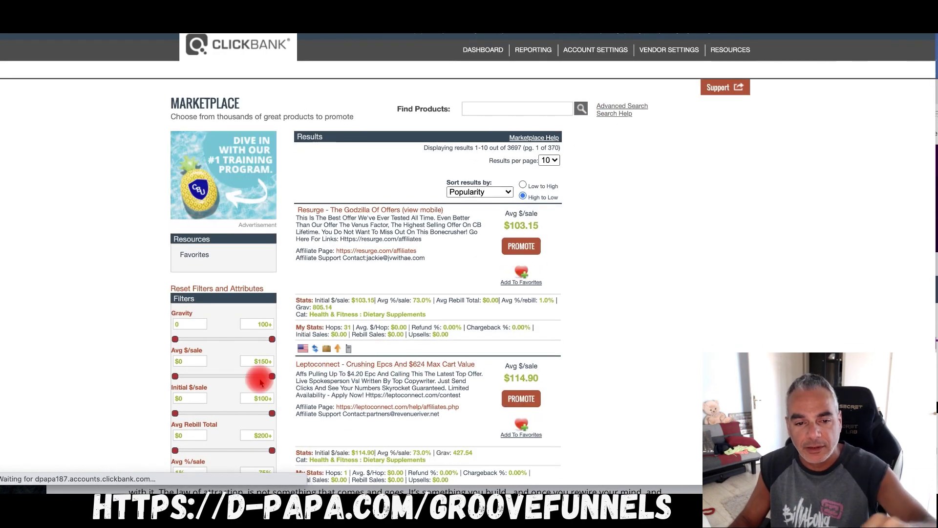
click(382, 247)
scroll(383, 255, down, 7)
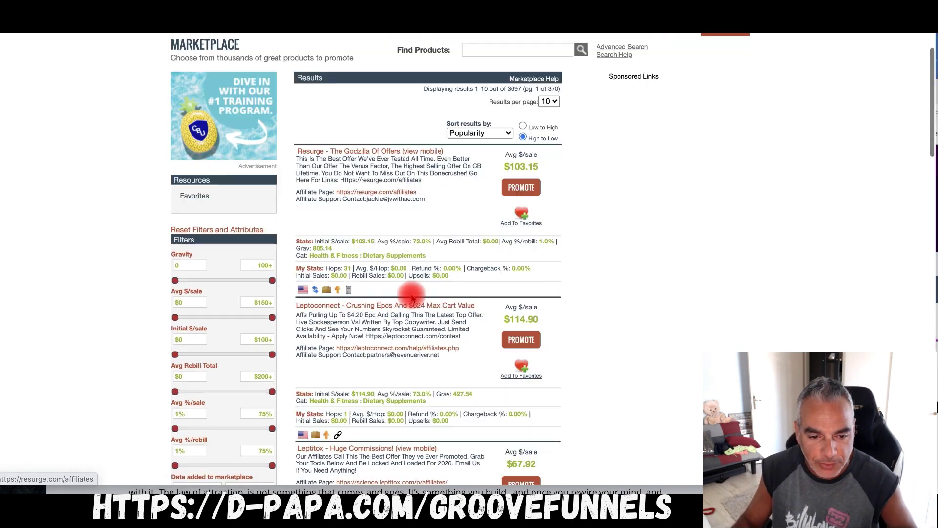
scroll(394, 272, down, 3)
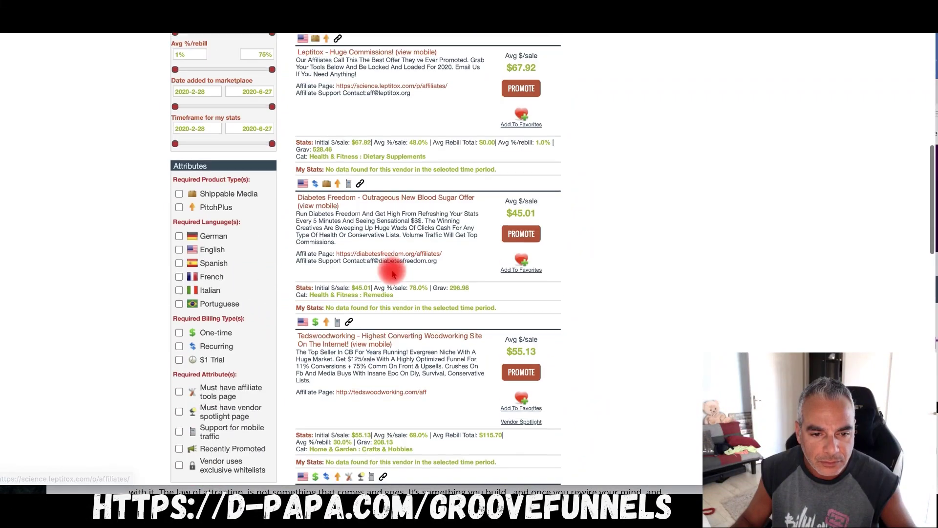
scroll(410, 218, down, 4)
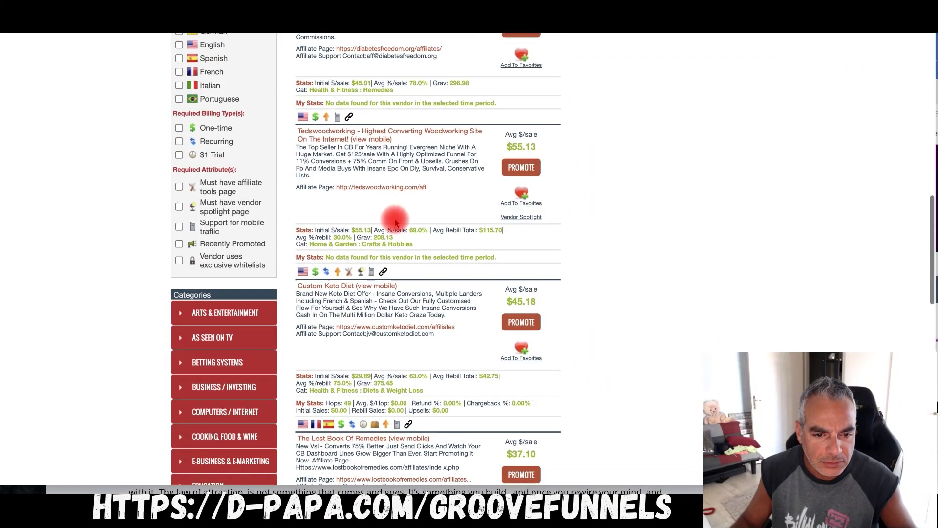
click(401, 128)
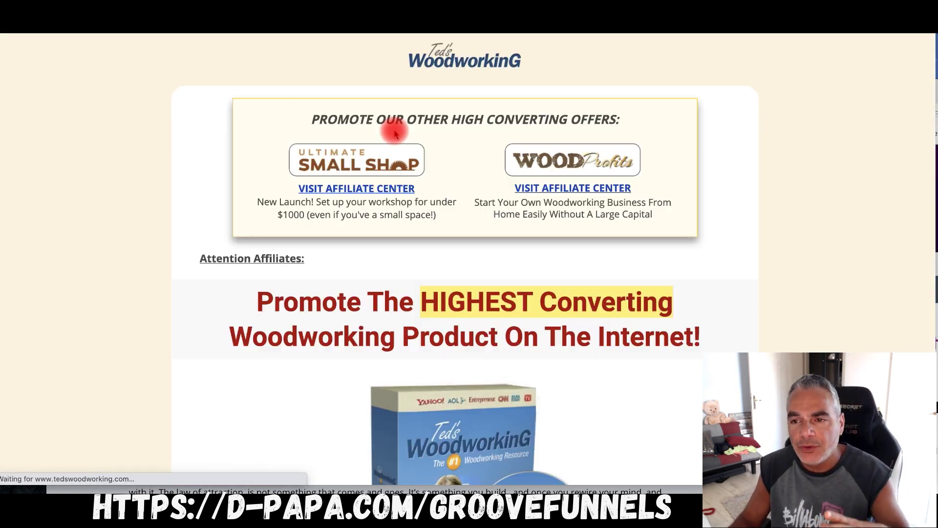
- Examine the affiliate links and alternative landing page options on the TedsWoodworking affiliate page, down to its sign-up form
scroll(380, 168, down, 20)
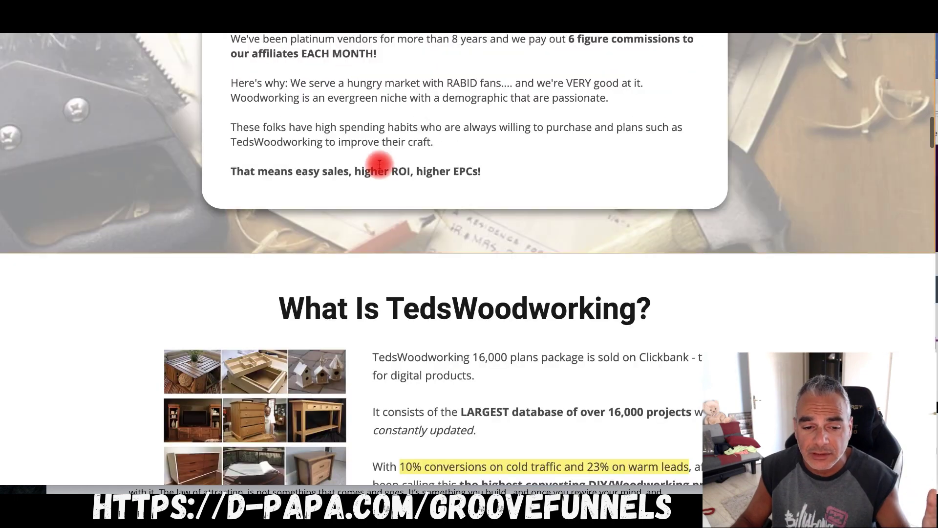
scroll(380, 168, down, 20)
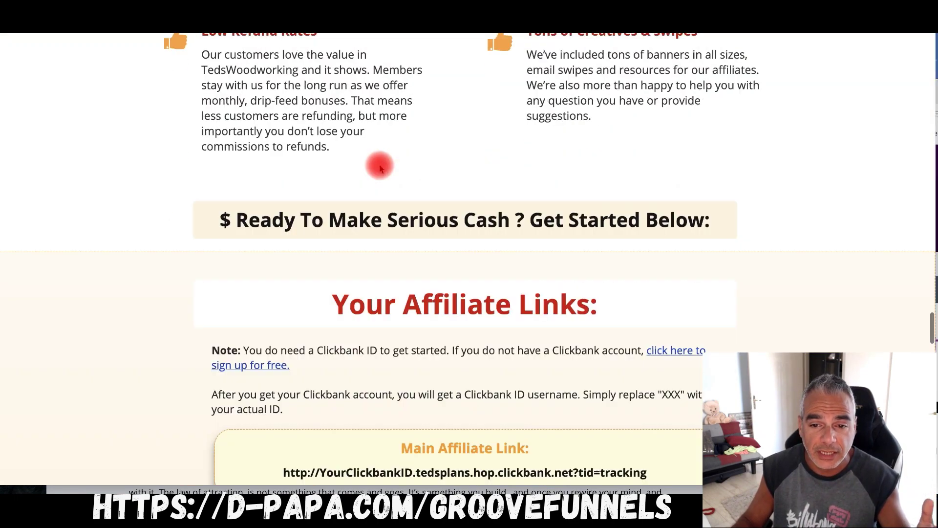
scroll(379, 165, down, 10)
scroll(380, 166, up, 15)
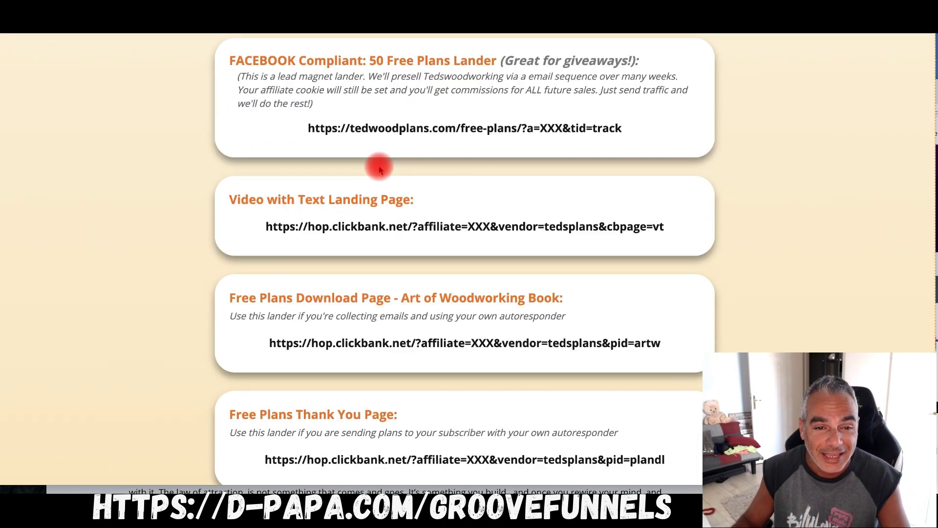
scroll(380, 168, up, 12)
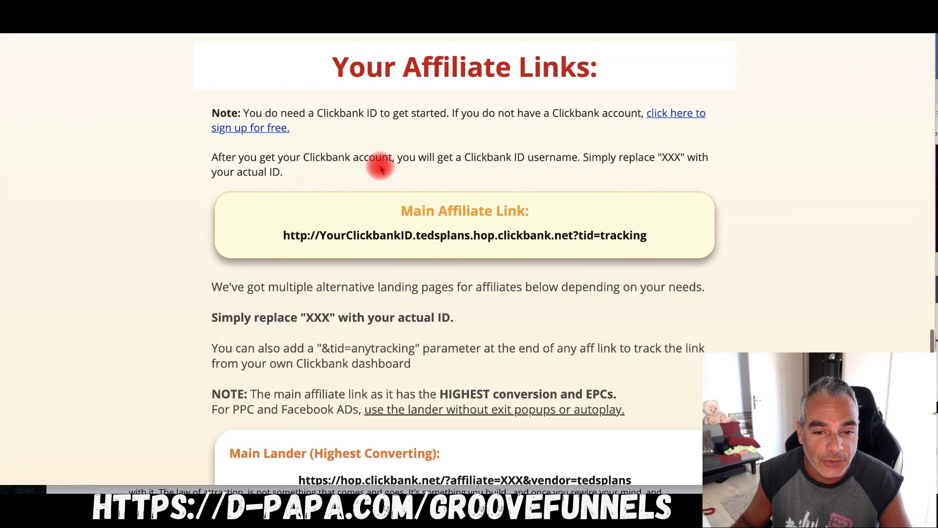
scroll(380, 168, down, 10)
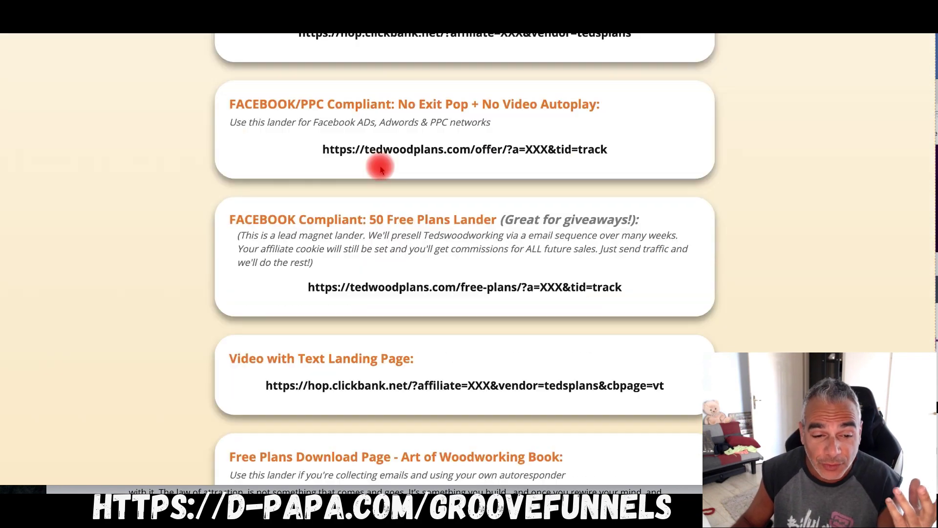
scroll(381, 167, down, 1)
scroll(381, 168, up, 1)
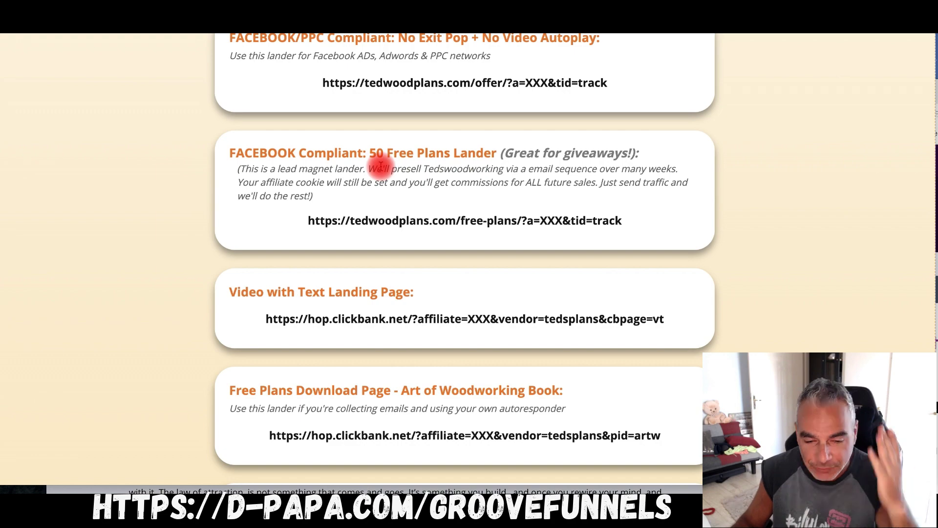
scroll(381, 167, down, 15)
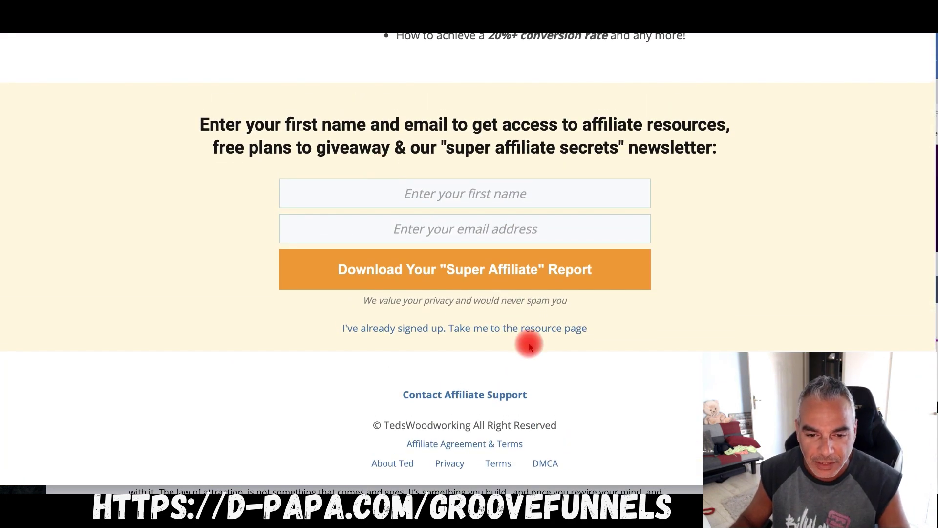
- Go to the TedsWoodworking affiliate resources page and look through its Custom Landers section
click(537, 329)
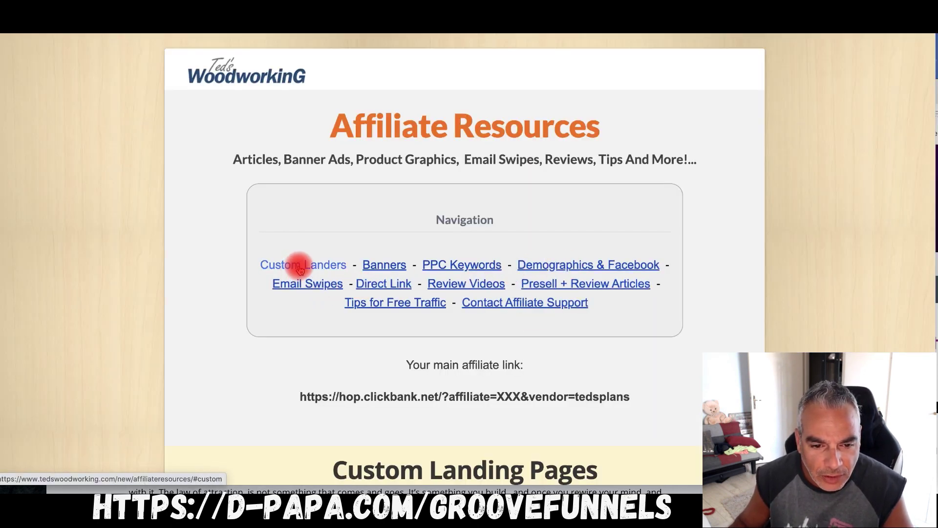
click(300, 266)
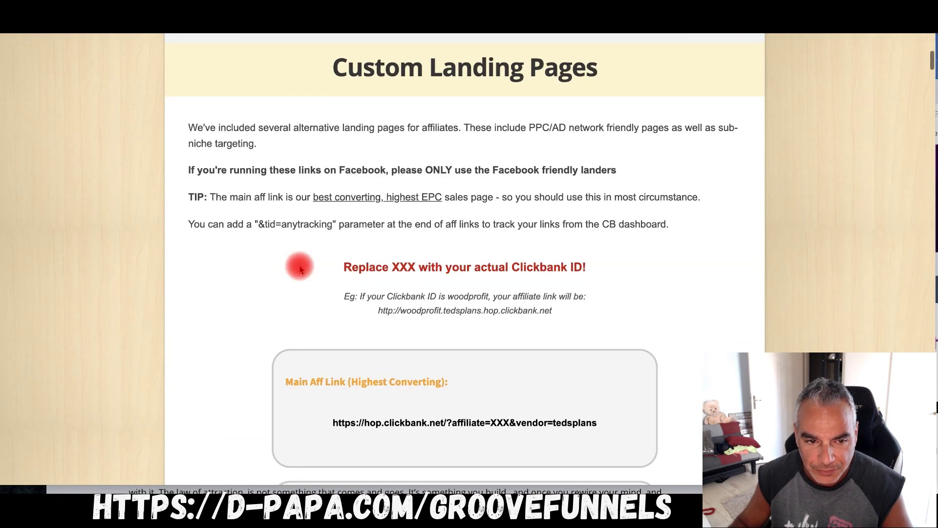
scroll(440, 298, down, 5)
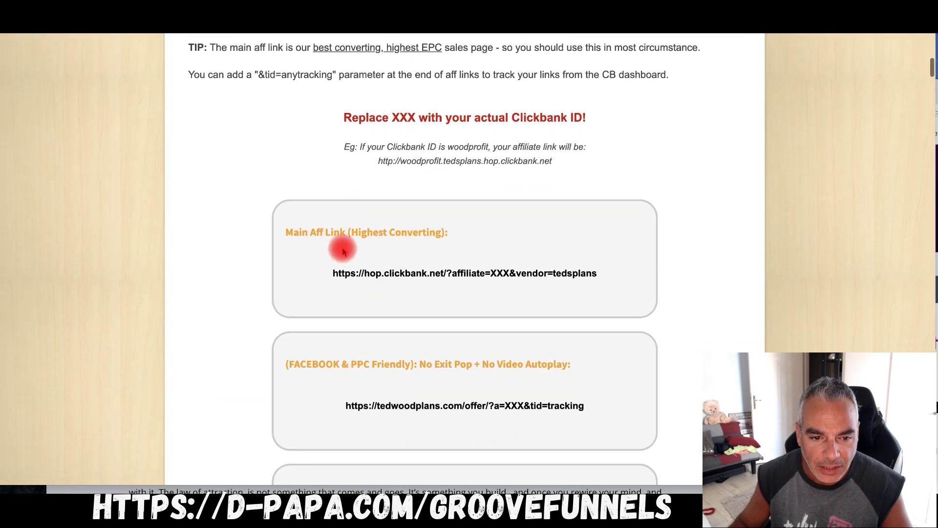
scroll(486, 204, down, 2)
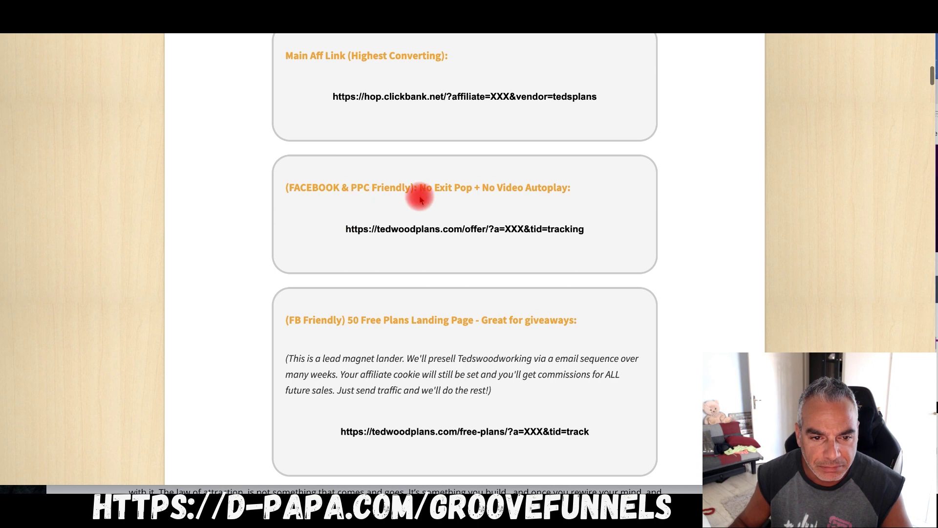
drag(330, 232, 586, 225)
key(super+c)
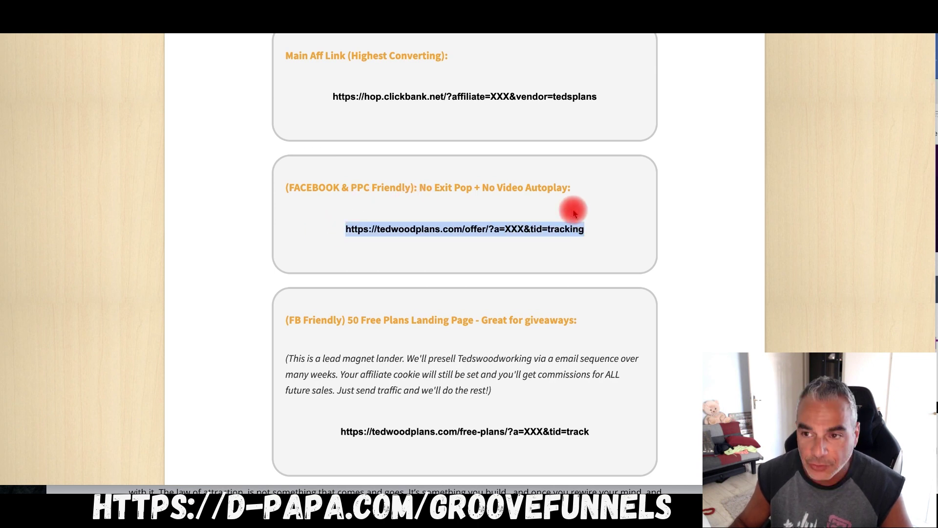
key(super+t)
key(super+v)
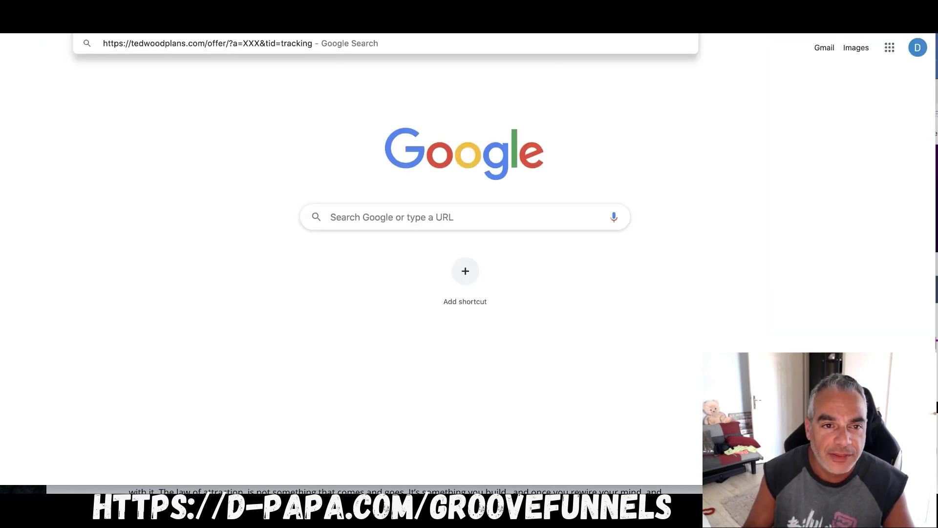
key(Return)
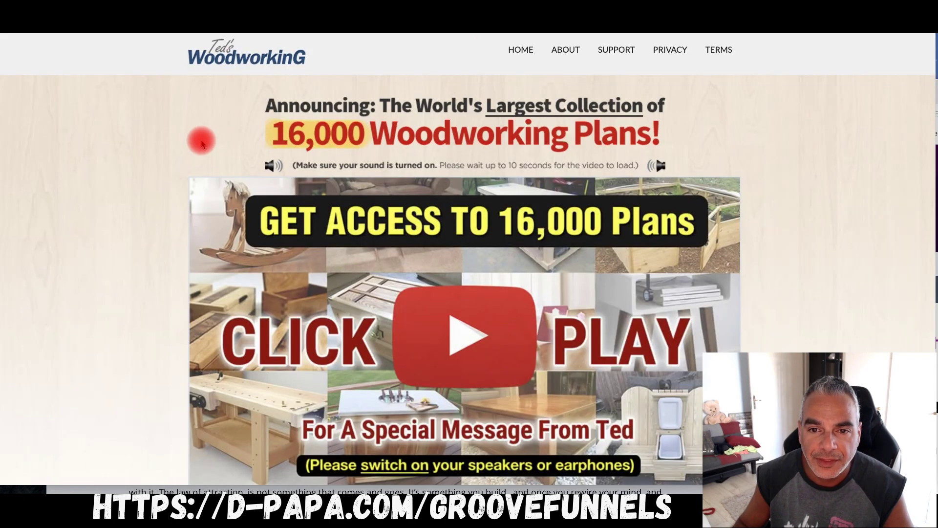
- Look over the TedsWoodworking landing page and open its page source
scroll(209, 141, down, 10)
scroll(209, 139, down, 5)
scroll(212, 134, up, 20)
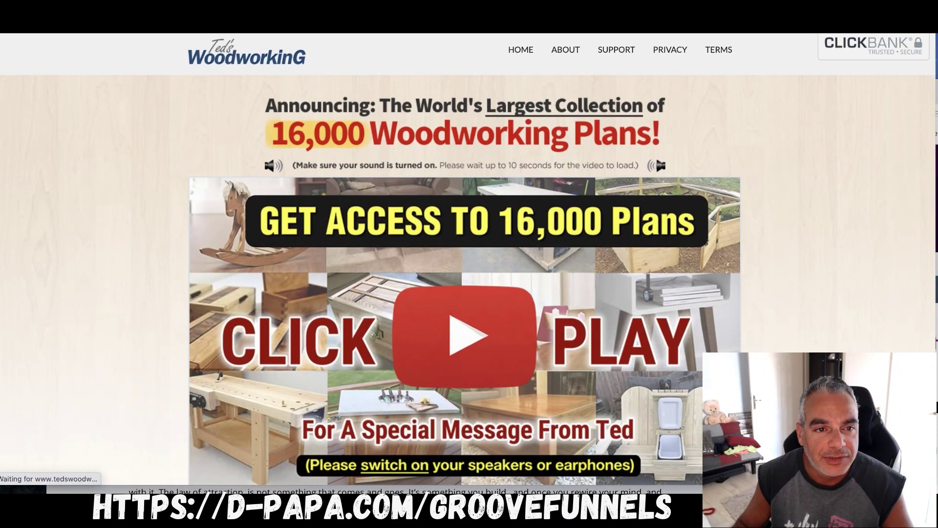
right_click(168, 235)
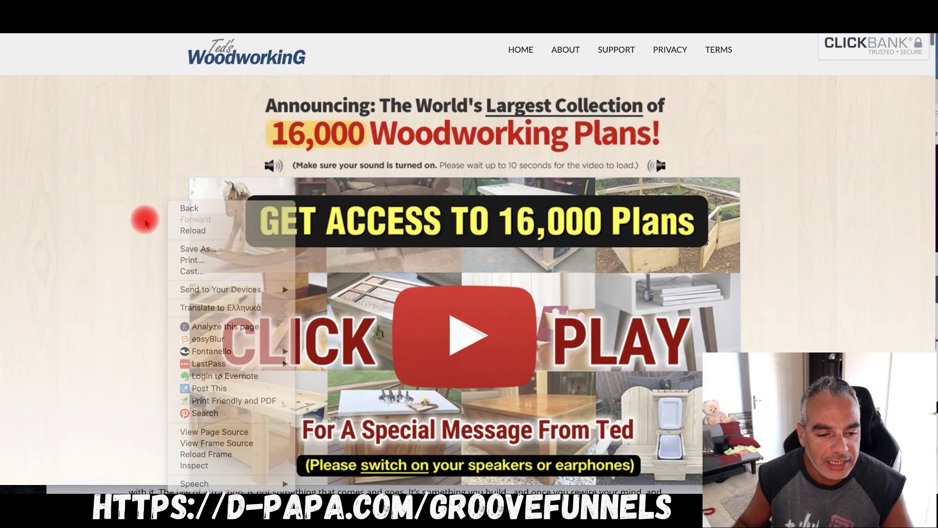
click(214, 432)
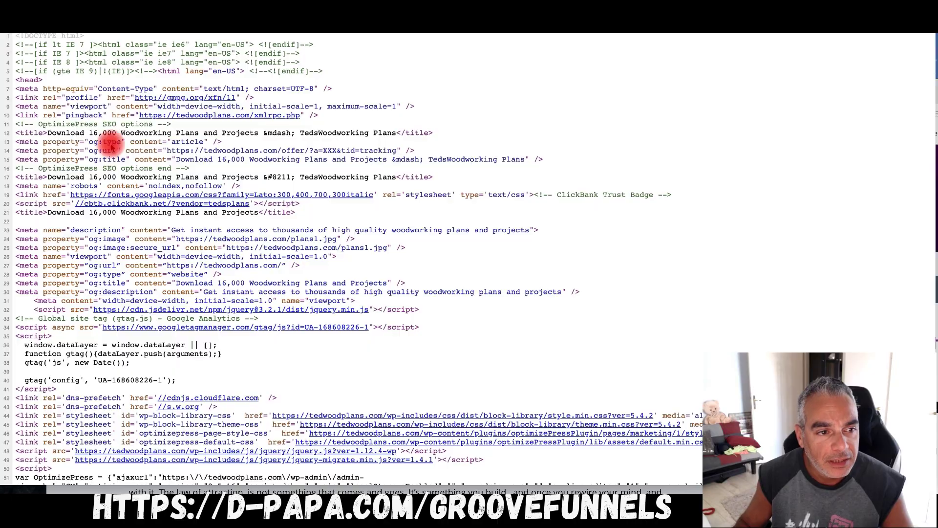
- Look through the landing page's HTML source, then select and copy all of the code
scroll(19, 39, down, 20)
scroll(469, 259, down, 10)
scroll(469, 259, down, 20)
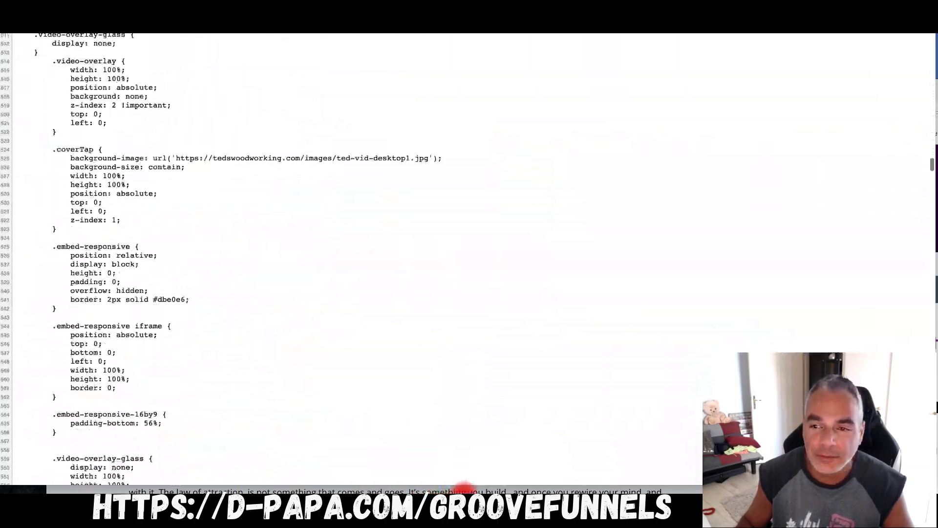
scroll(470, 259, down, 20)
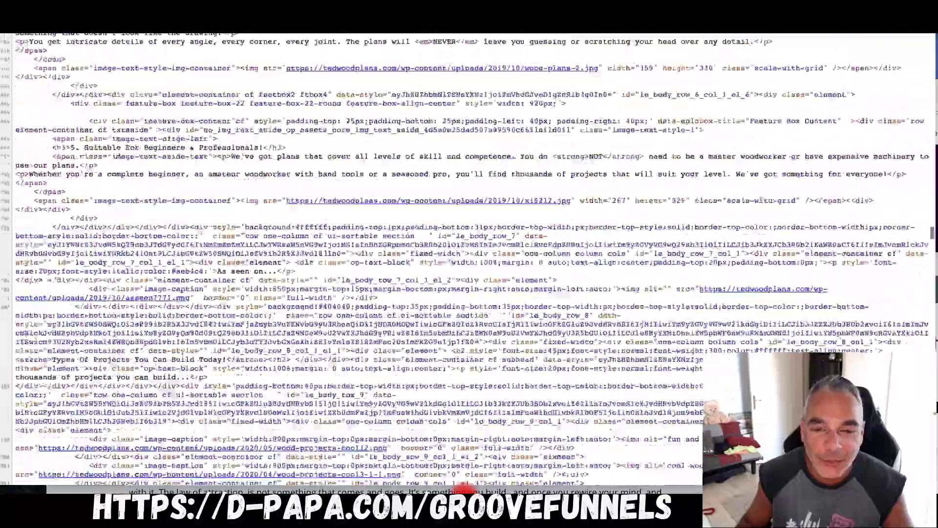
scroll(469, 259, down, 20)
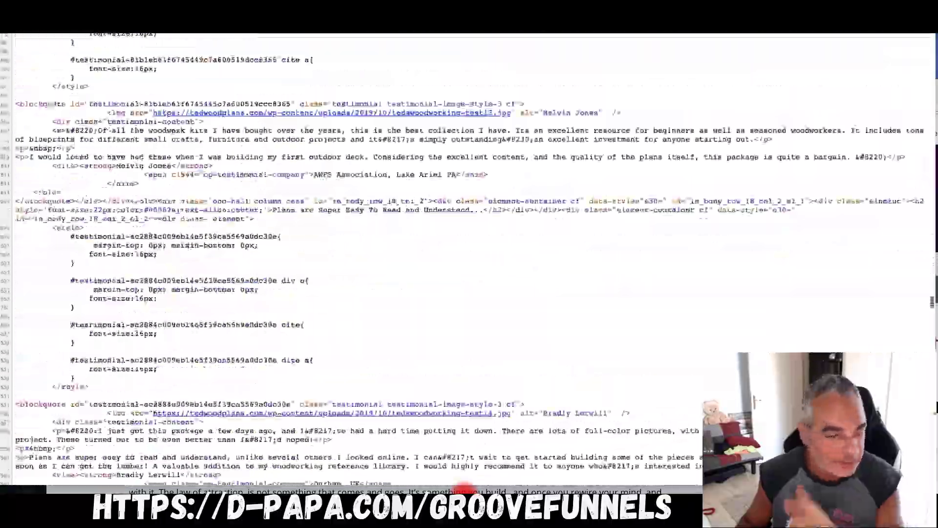
scroll(469, 259, down, 20)
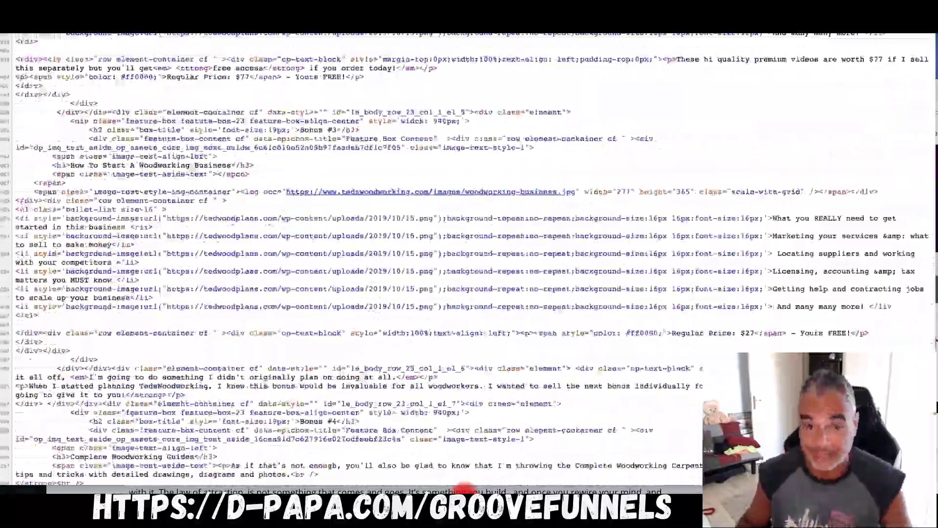
key(ctrl+a)
scroll(469, 259, down, 20)
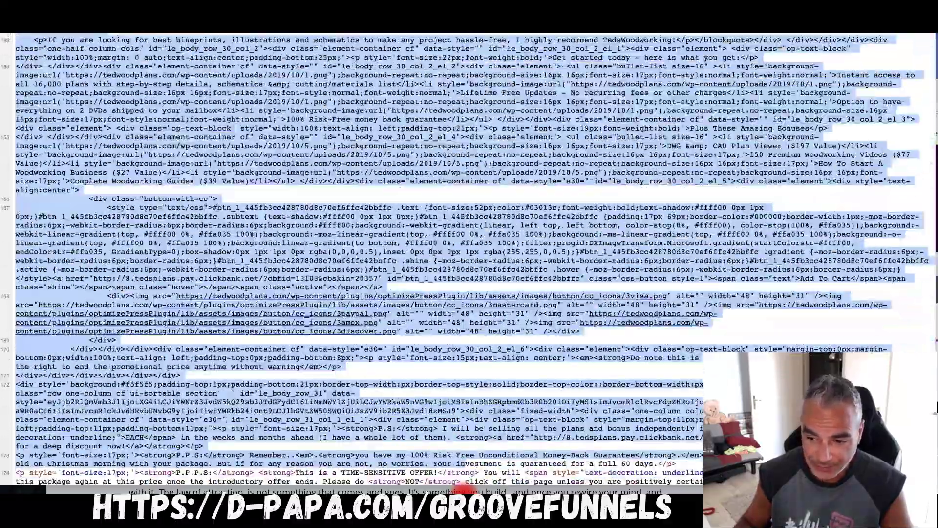
scroll(464, 488, down, 15)
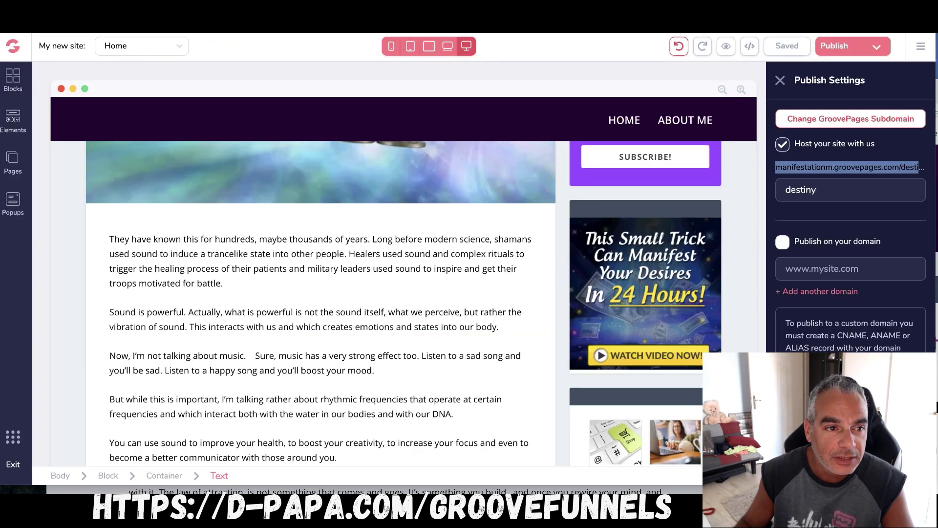
- Switch to the GroovePages site list and create a new site from the blank template
click(12, 49)
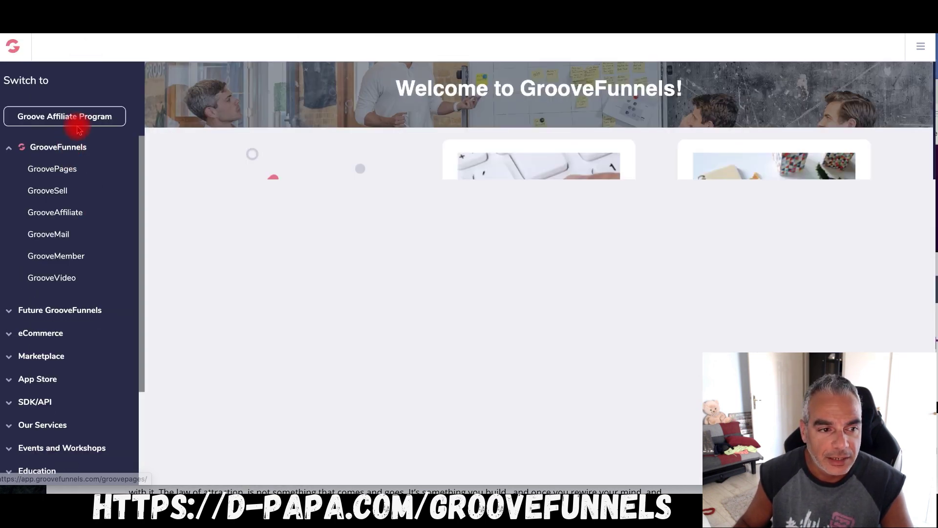
click(64, 170)
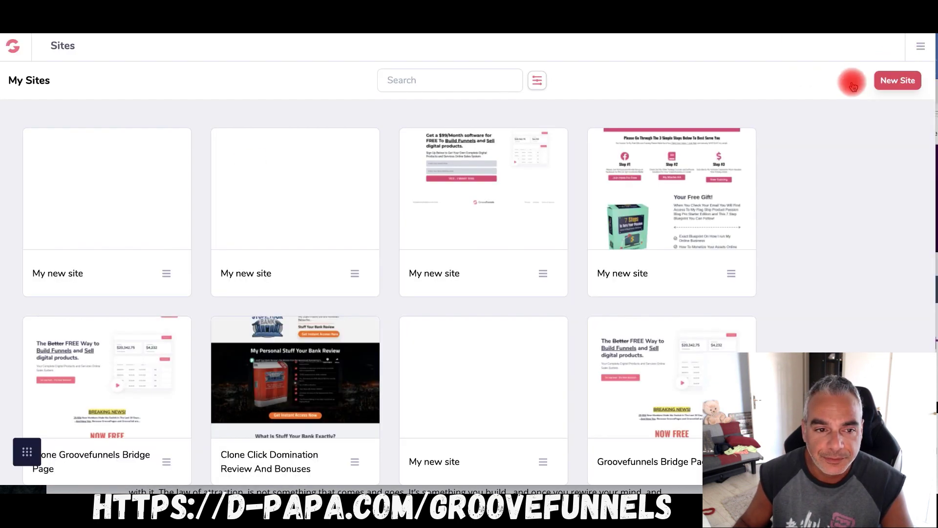
click(906, 81)
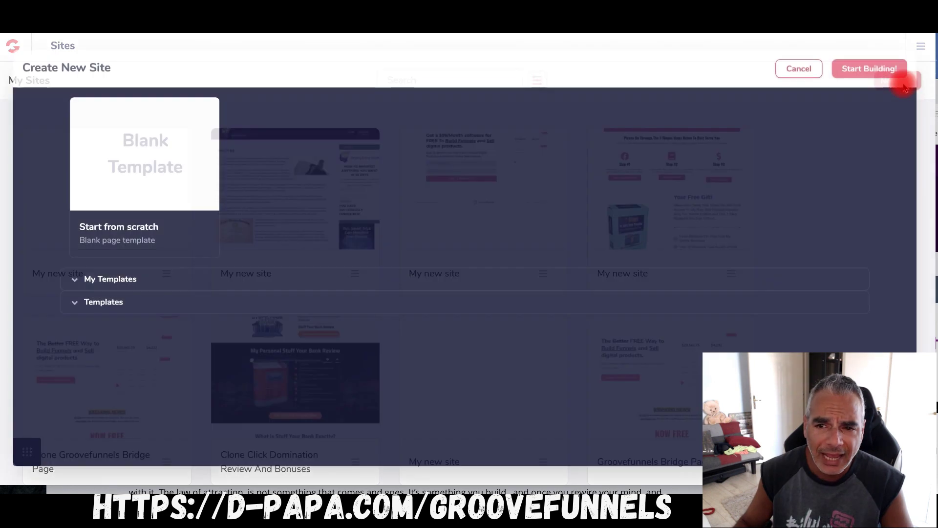
click(158, 156)
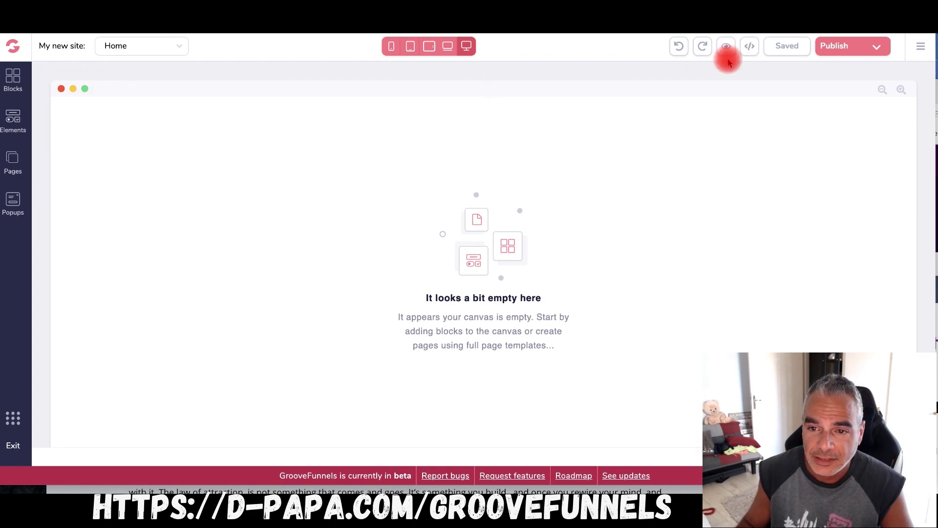
- Paste the copied TedsWoodworking code into the blank site's source code, save it, and review the cloned page down to its footer
click(750, 46)
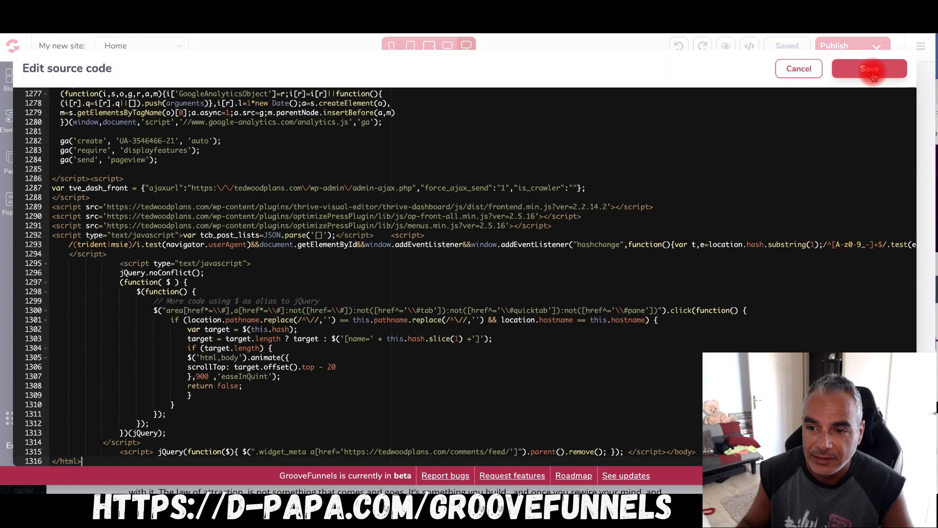
scroll(388, 214, down, 10)
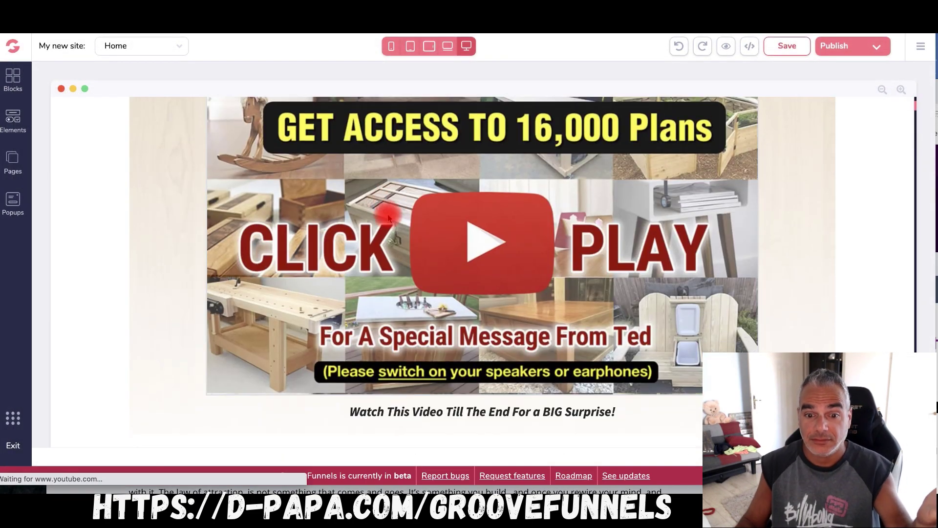
scroll(396, 225, up, 15)
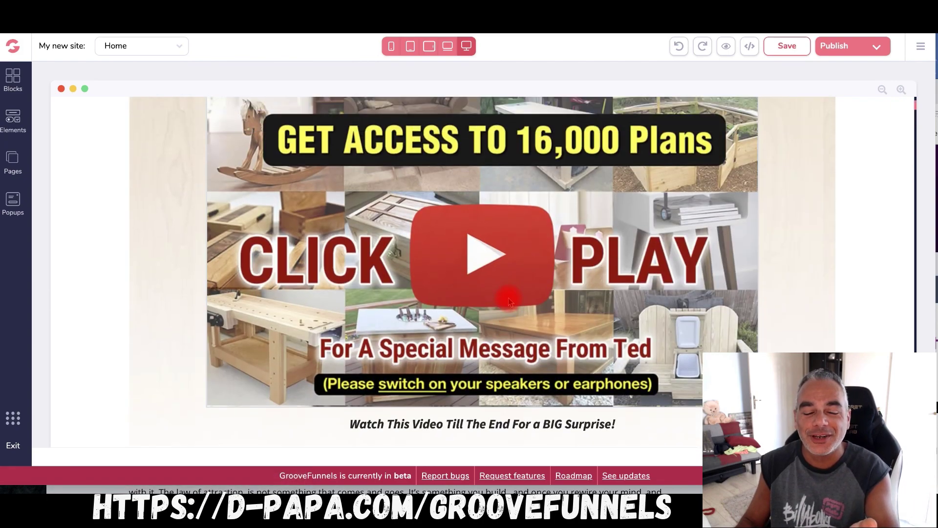
scroll(509, 297, down, 20)
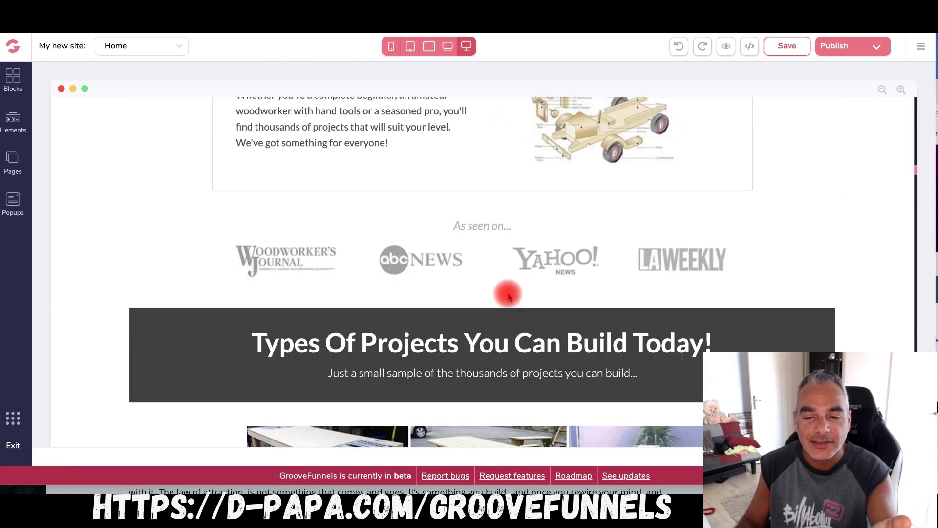
scroll(508, 296, down, 20)
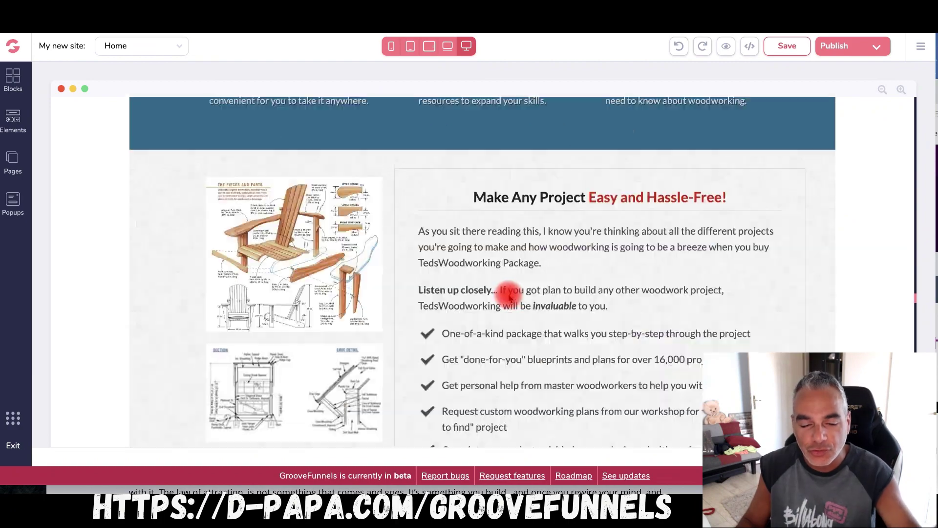
scroll(509, 298, down, 20)
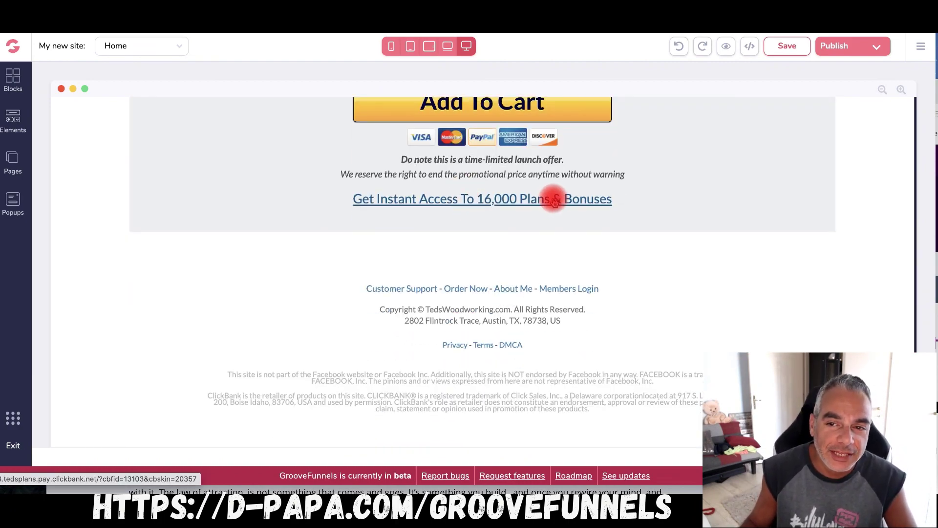
- Examine the cloned page's source code from the end back to the order button sections, and close it without saving
click(747, 46)
scroll(519, 212, down, 20)
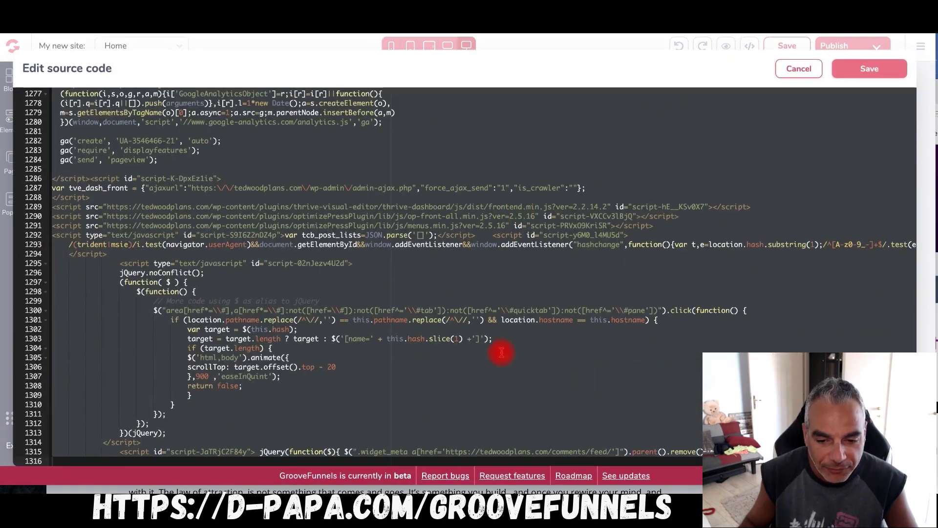
scroll(295, 240, up, 15)
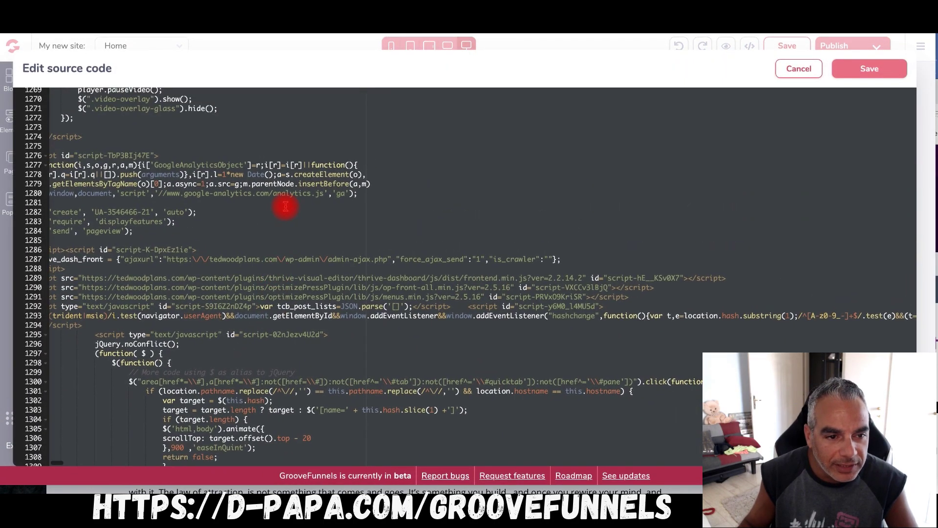
scroll(289, 208, up, 3)
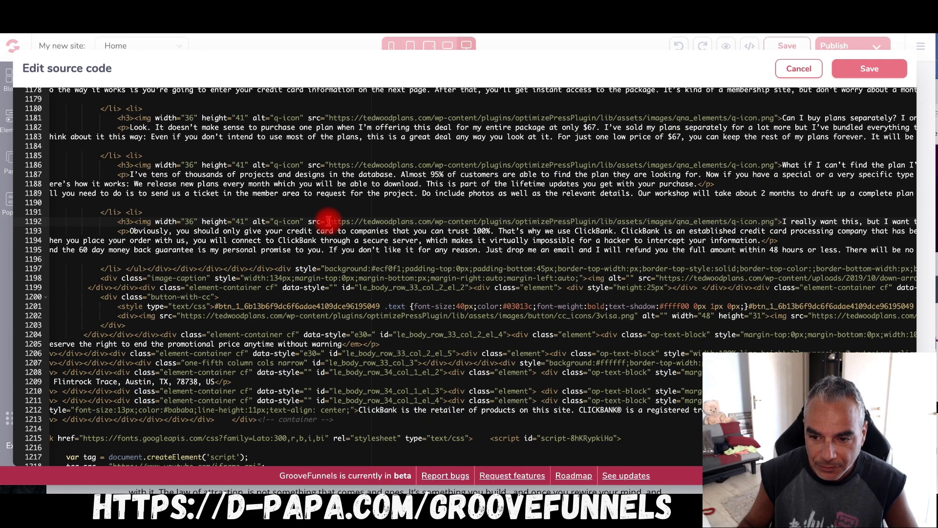
scroll(382, 253, up, 3)
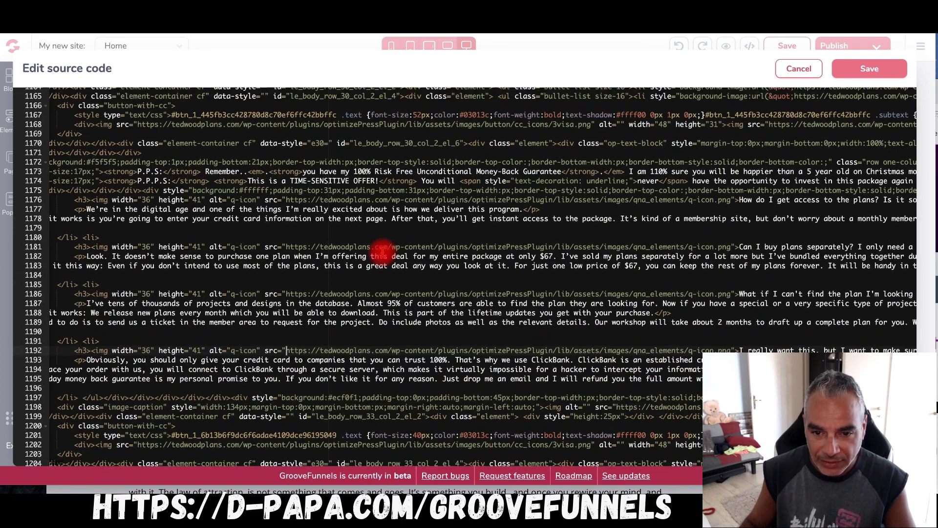
scroll(383, 252, up, 5)
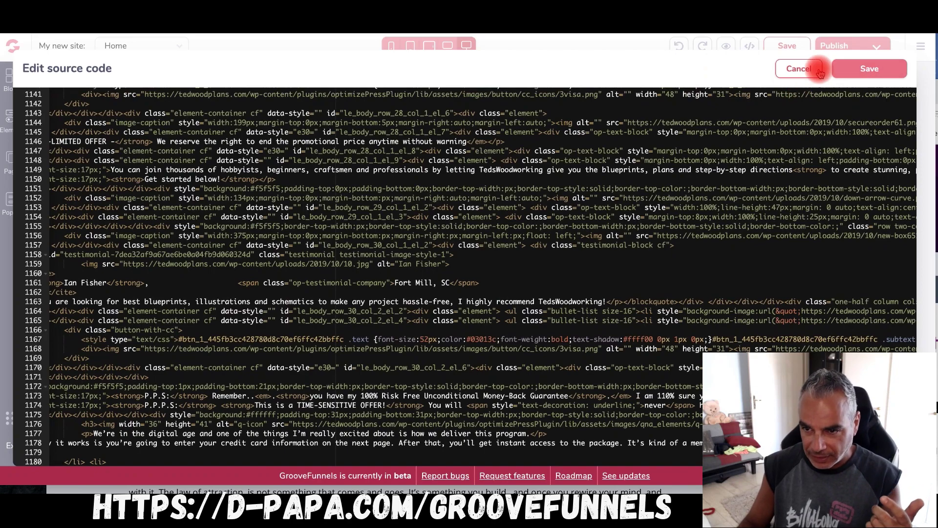
click(820, 72)
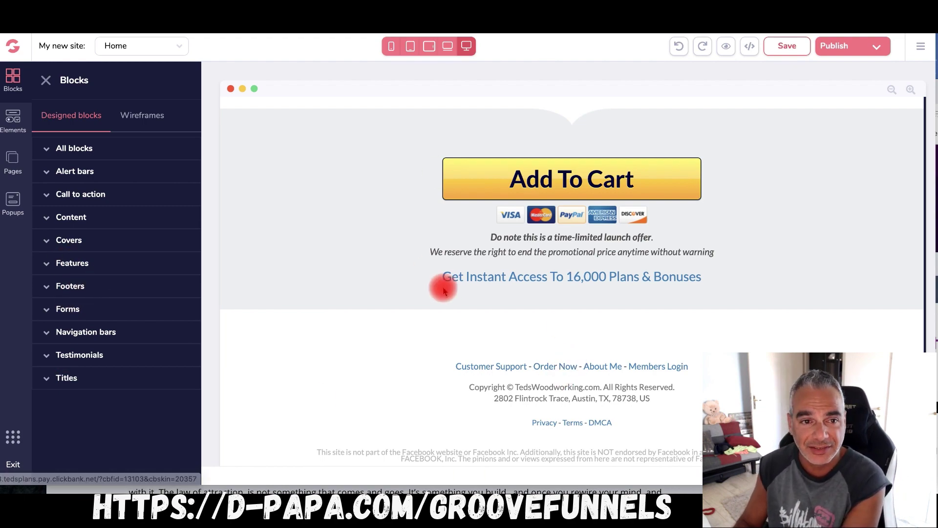
- Review the cloned page's content and the opening part of its source code, then save the code
scroll(442, 290, up, 15)
scroll(562, 288, down, 10)
scroll(653, 266, up, 3)
scroll(653, 287, down, 3)
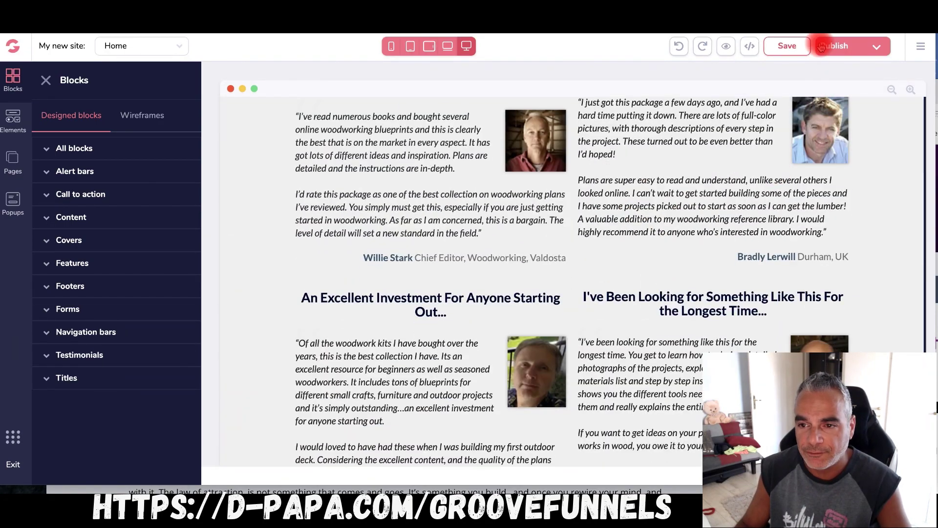
click(749, 46)
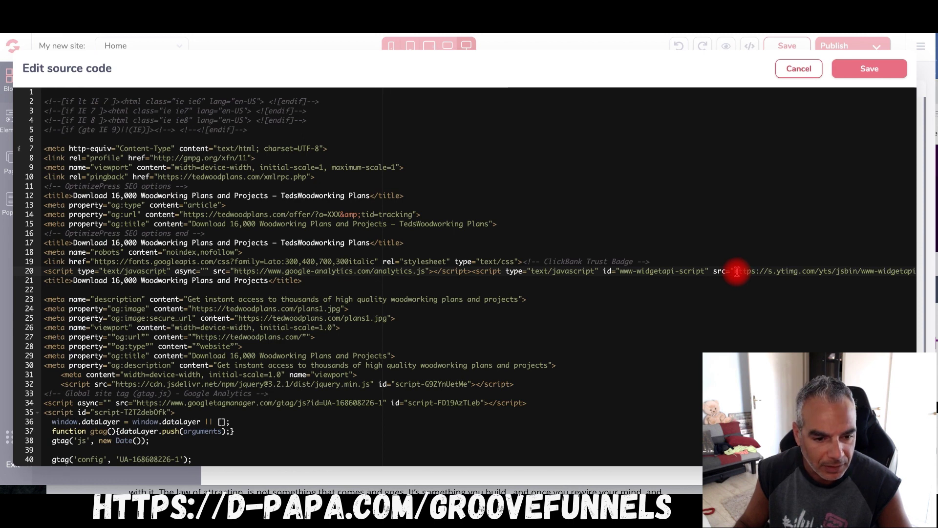
click(736, 272)
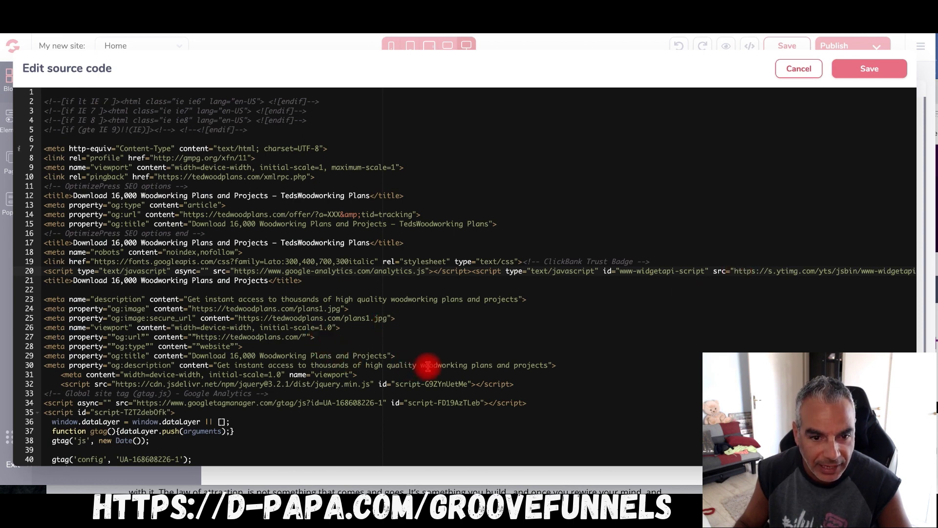
scroll(429, 368, down, 18)
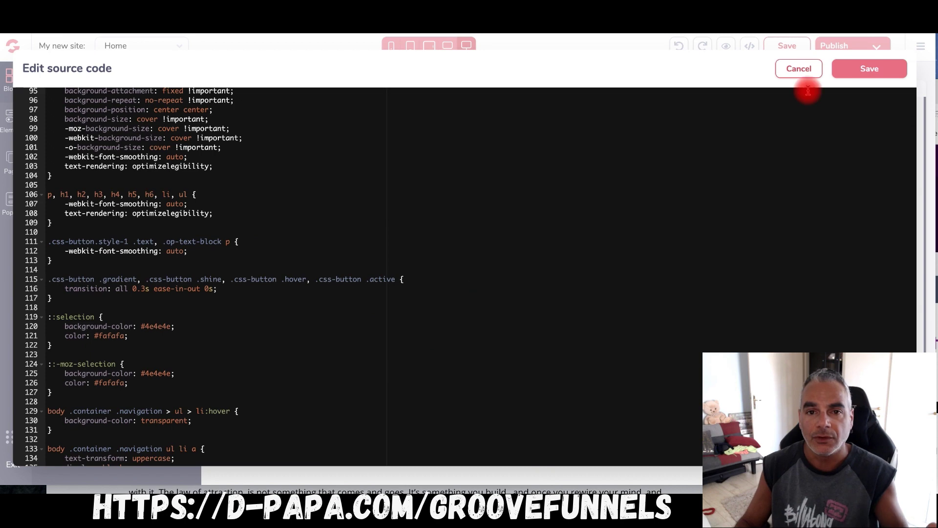
click(872, 72)
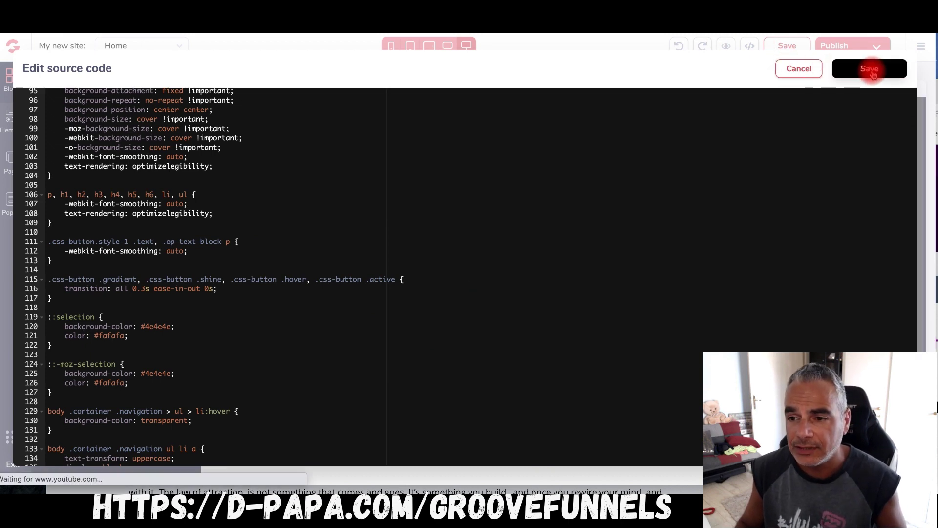
- Publish the site on GroovePages hosting under the name tedswoodworkinglanderfb and open its live link
click(875, 47)
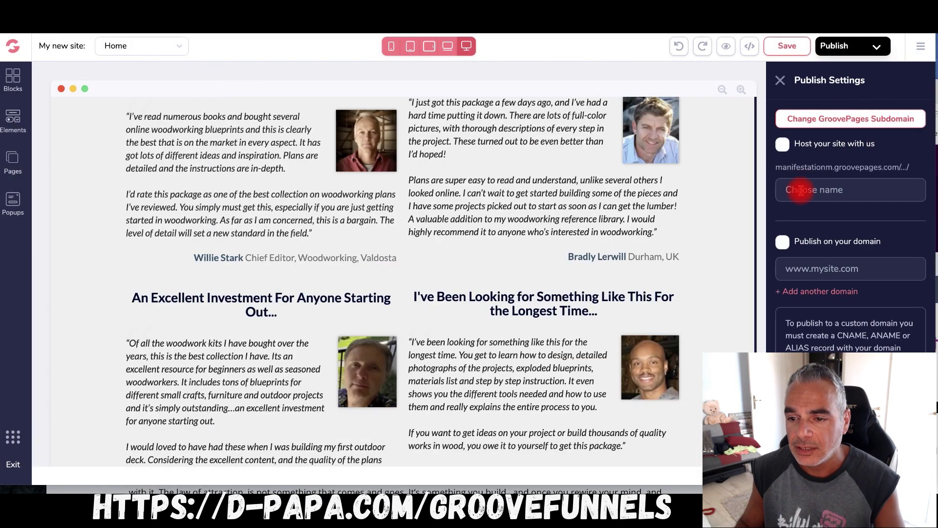
click(800, 188)
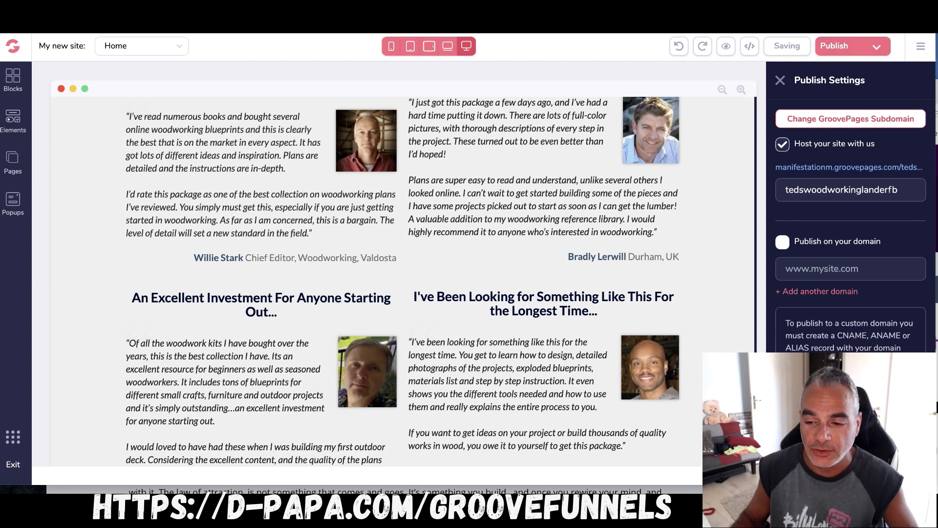
click(850, 170)
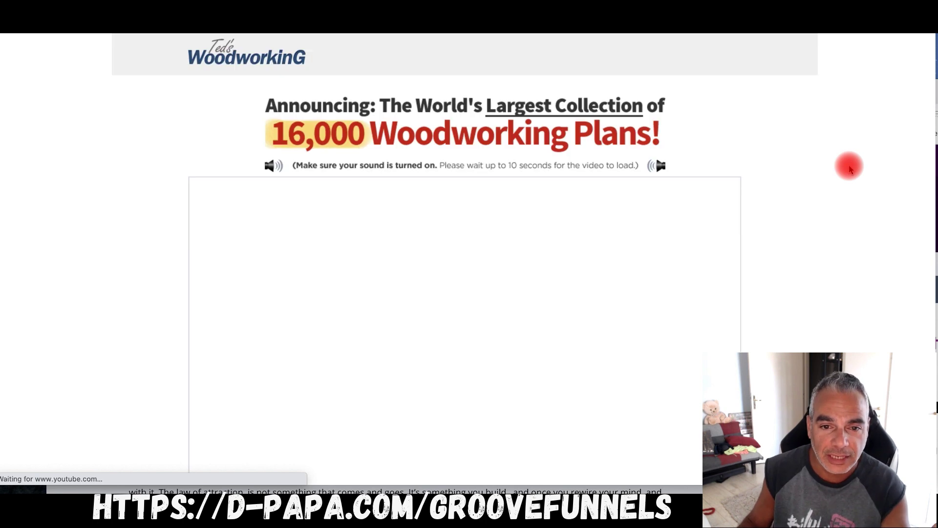
- Check the published woodworking page from the plan features down to the Got Questions section
scroll(508, 211, down, 20)
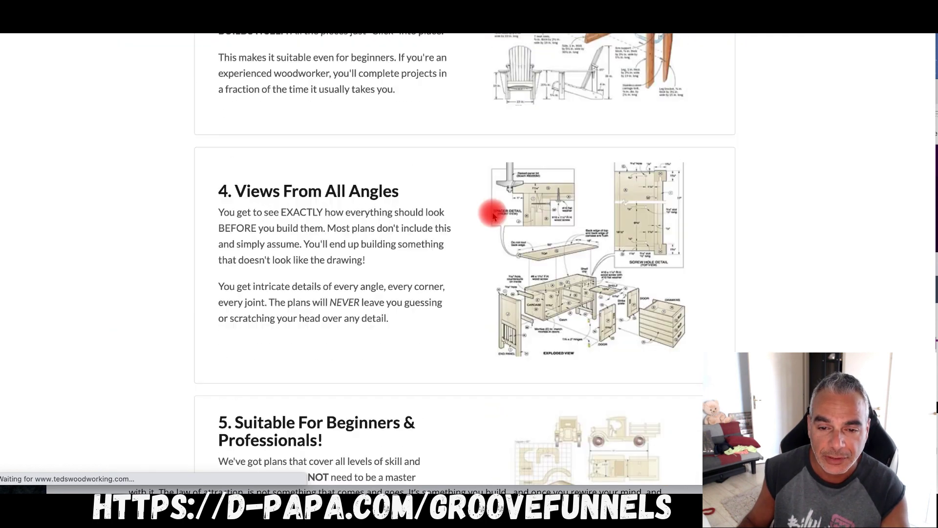
scroll(491, 214, down, 20)
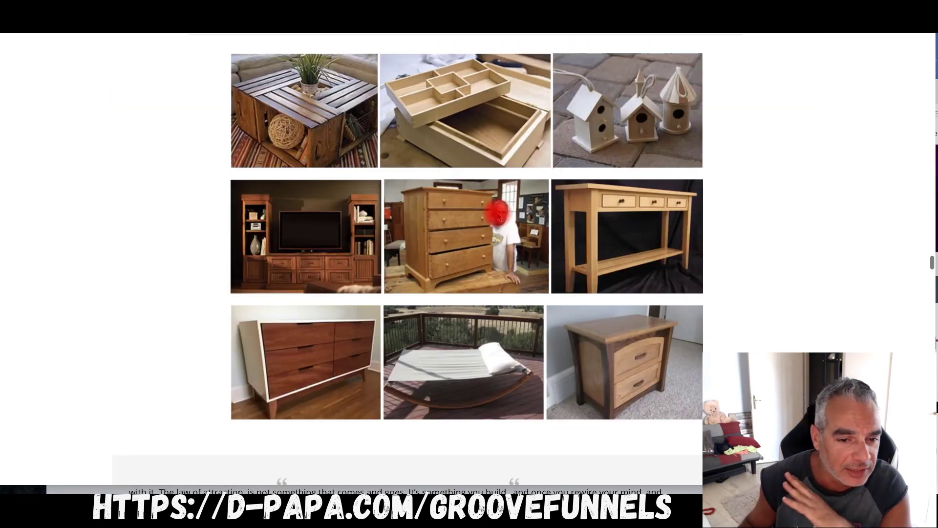
scroll(498, 217, down, 20)
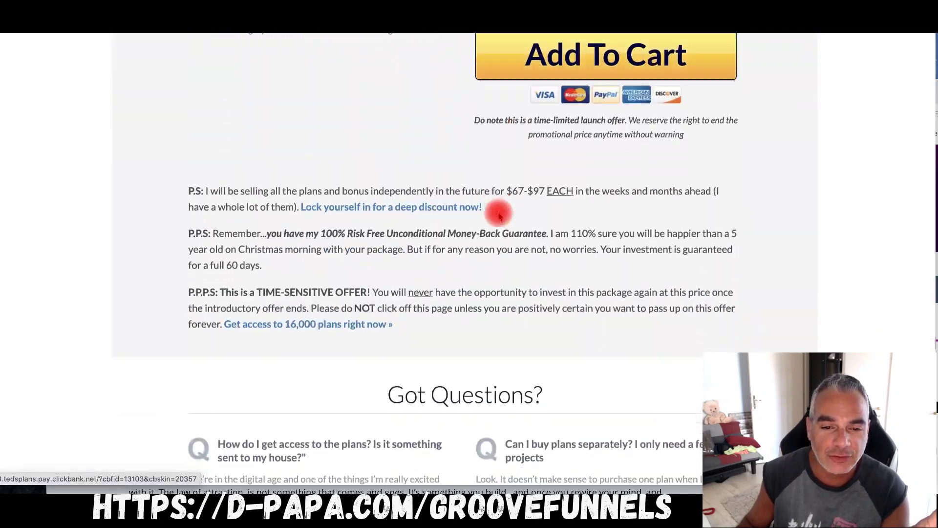